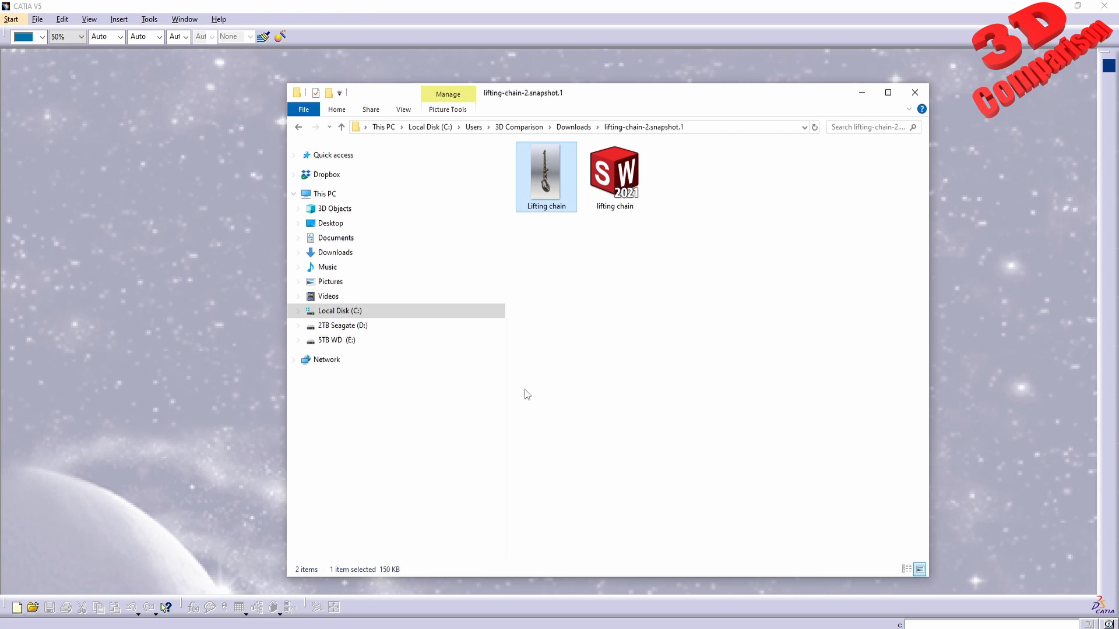
Import the lifting chain STEP file from the lifting-chain-2.snapshot.1 folder into CATIA and dismiss the transfer report.
left_click(639, 379)
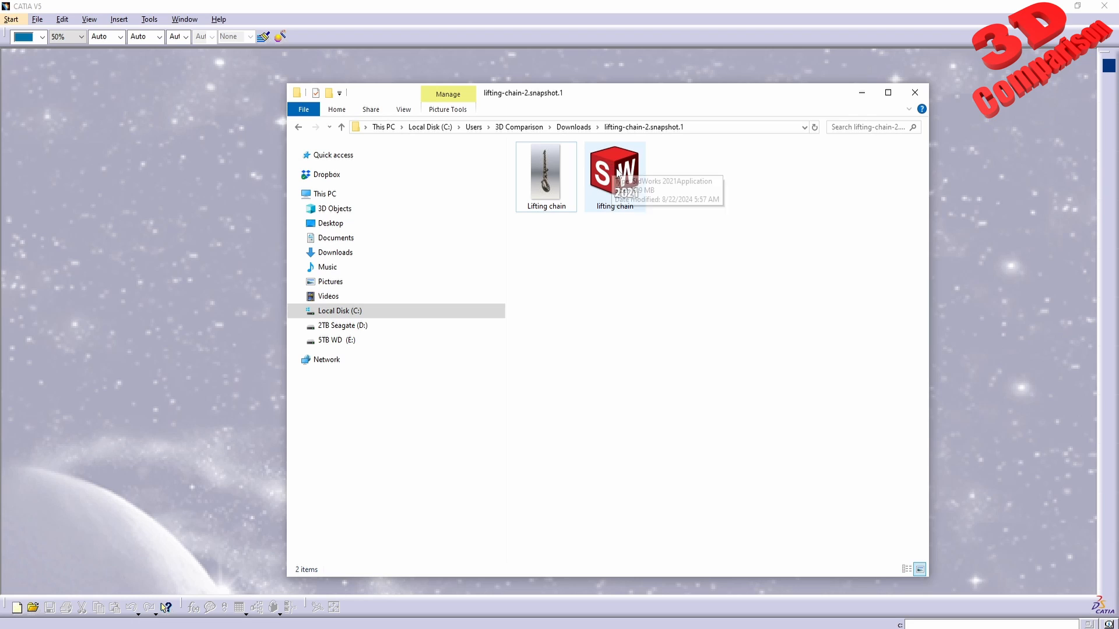
left_click_drag(612, 168, 235, 257)
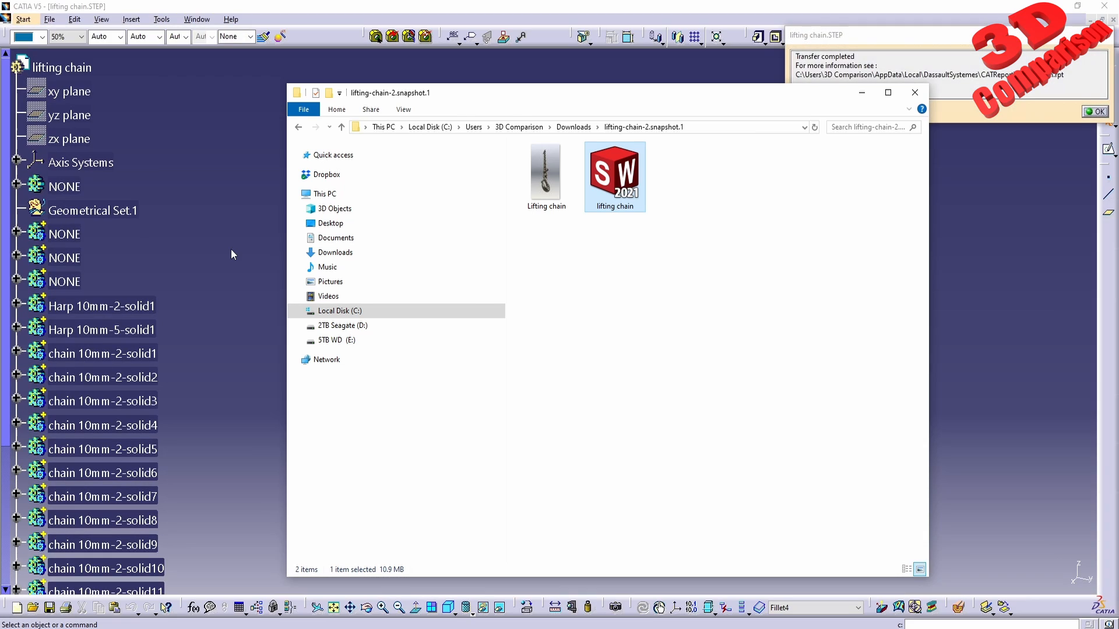
left_click(231, 249)
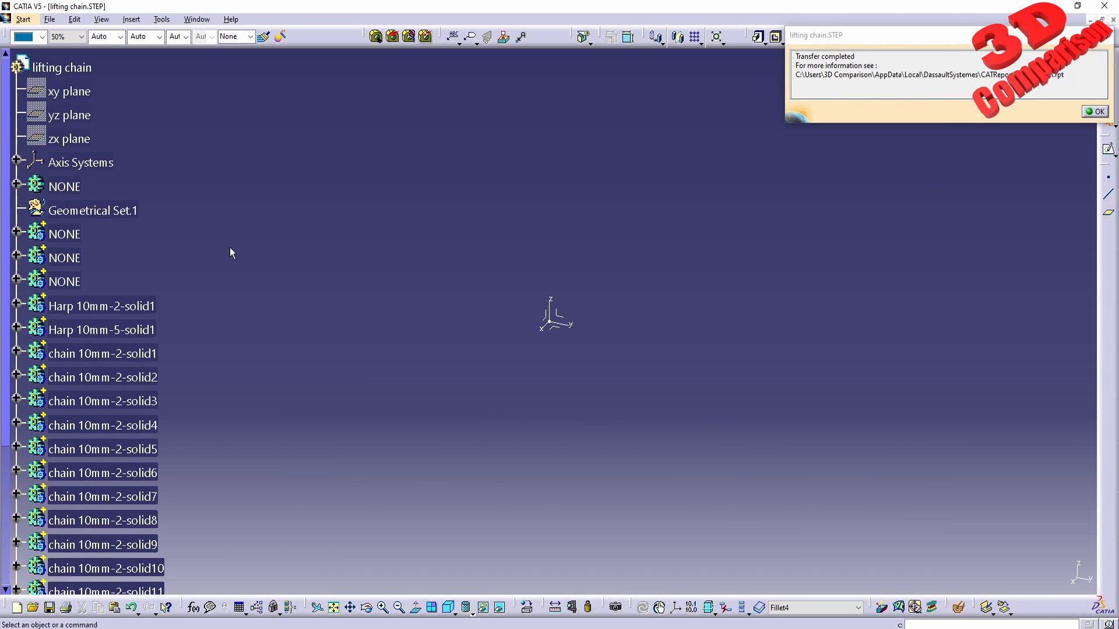
left_click(1096, 112)
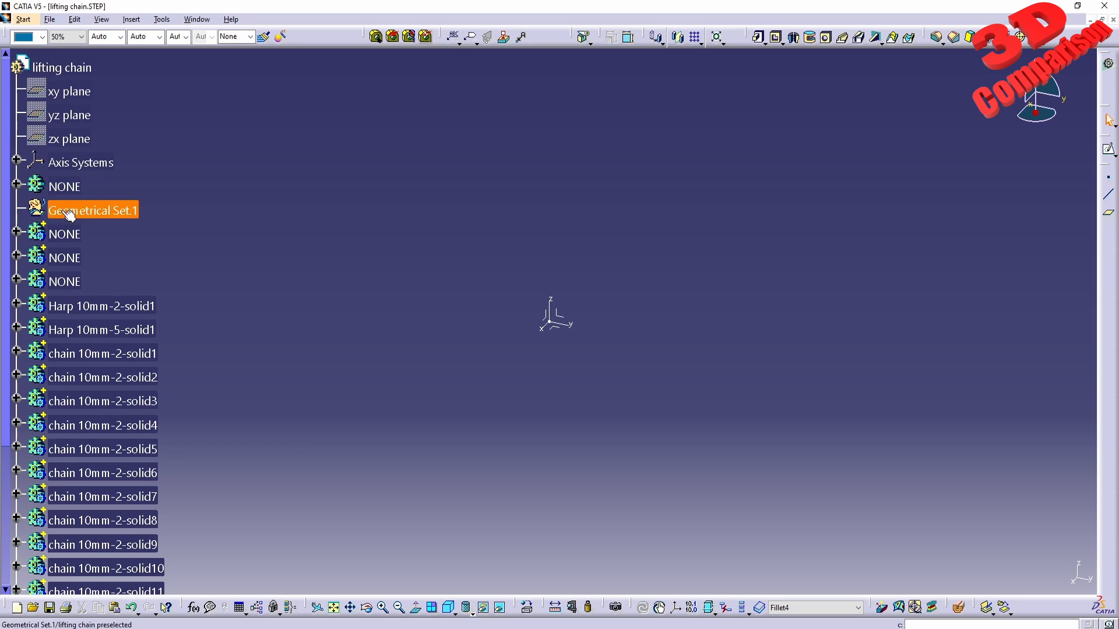
Hide the shackle body Harp 10mm-5-solid1 at the free end of the chain.
left_click(334, 609)
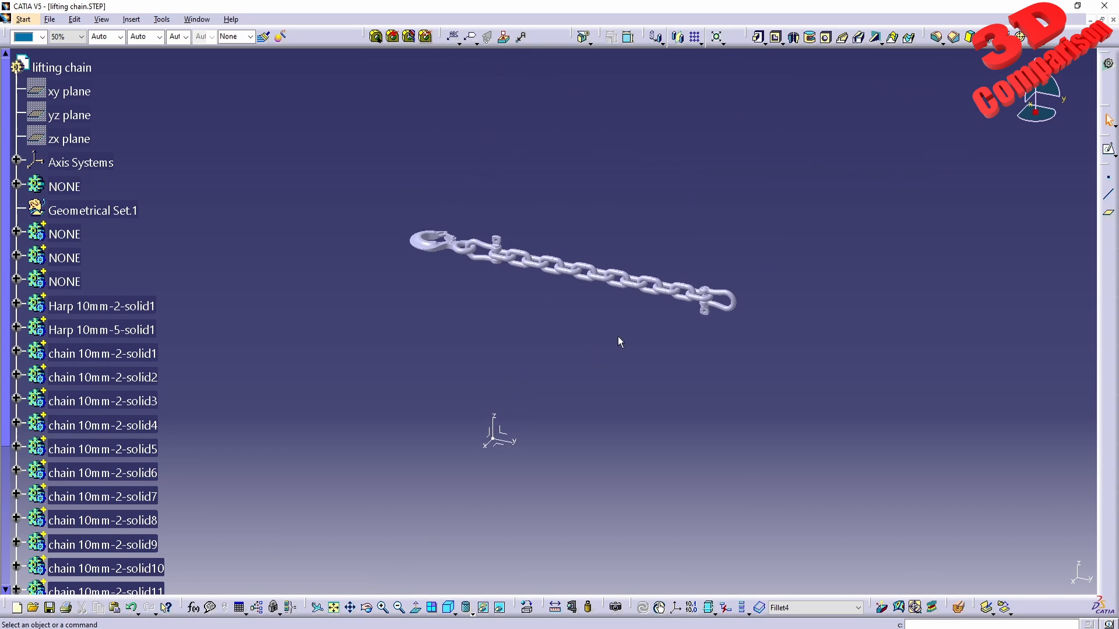
middle_click_drag(507, 390, 501, 314)
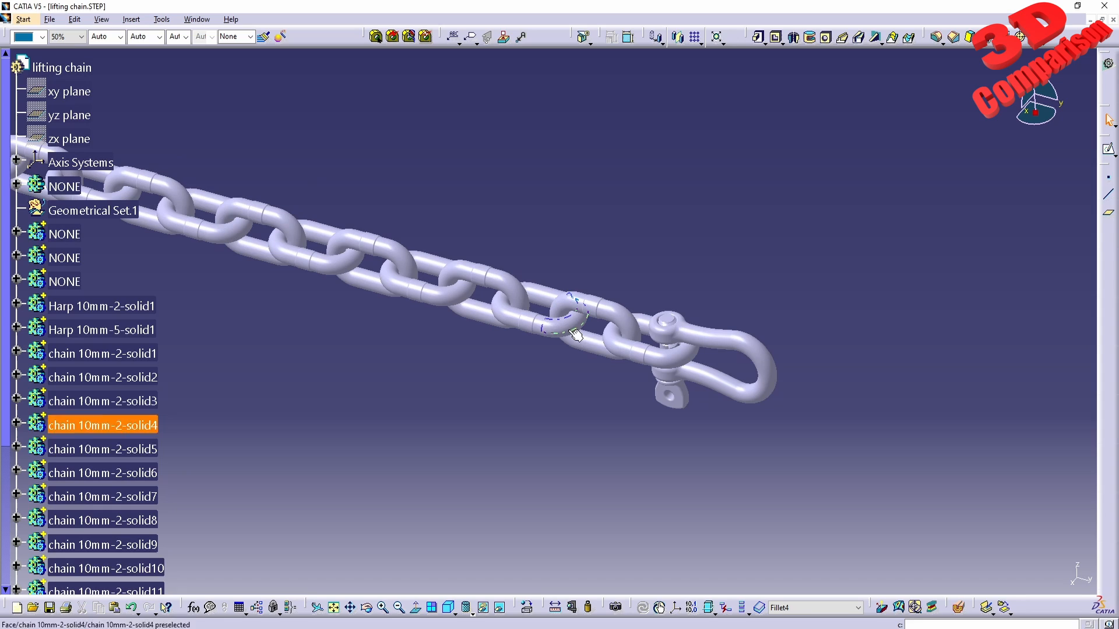
left_click(712, 337)
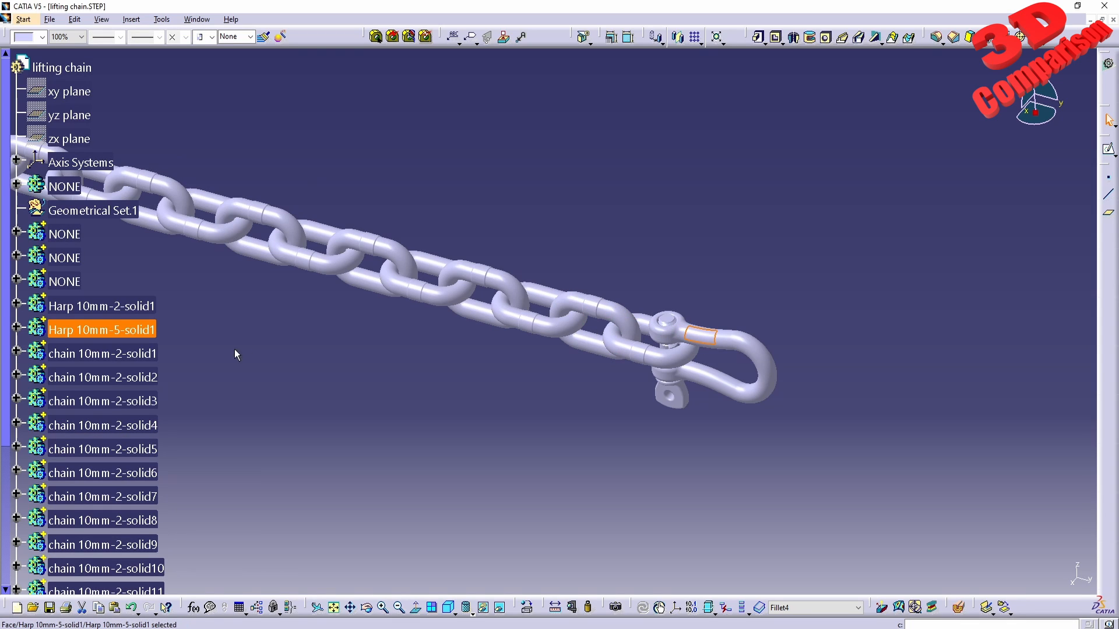
right_click(91, 333)
left_click(150, 371)
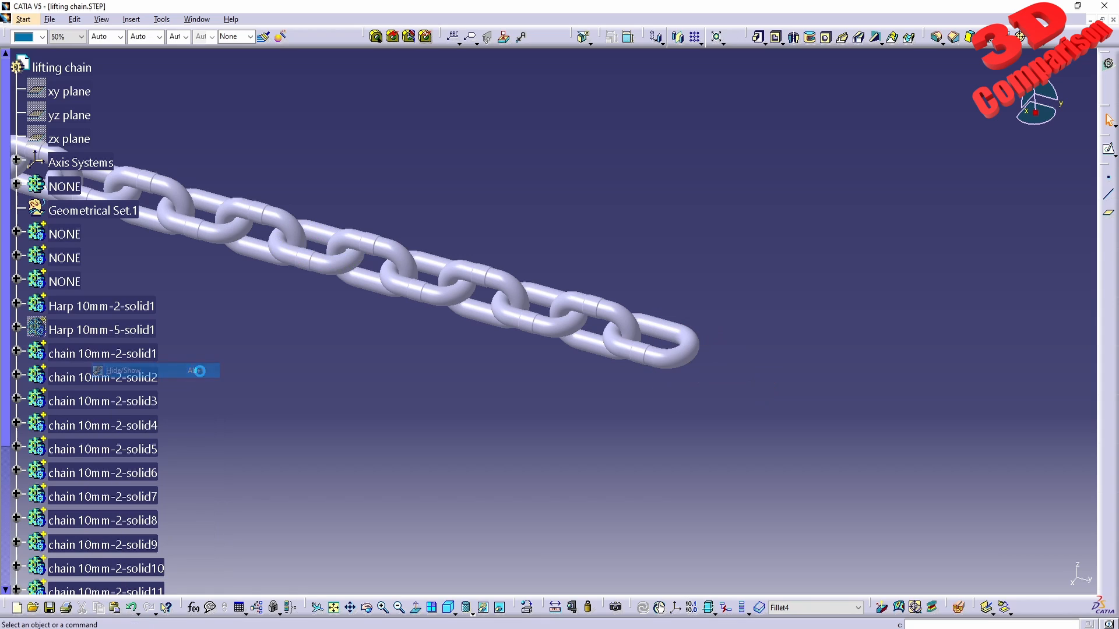
middle_click_drag(672, 323, 578, 313)
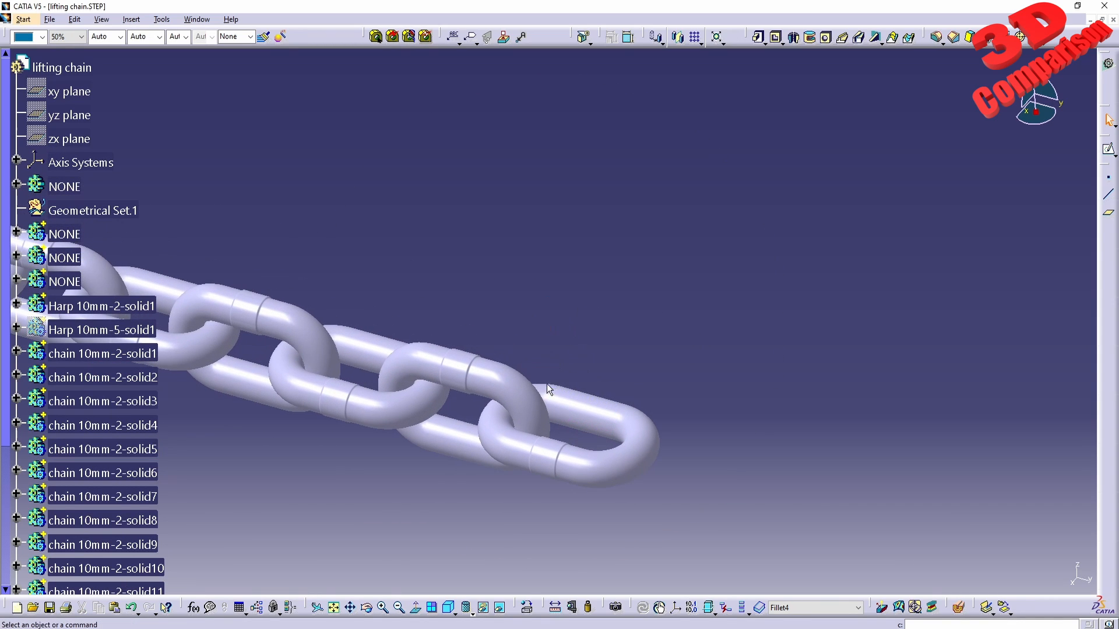
left_click(597, 412)
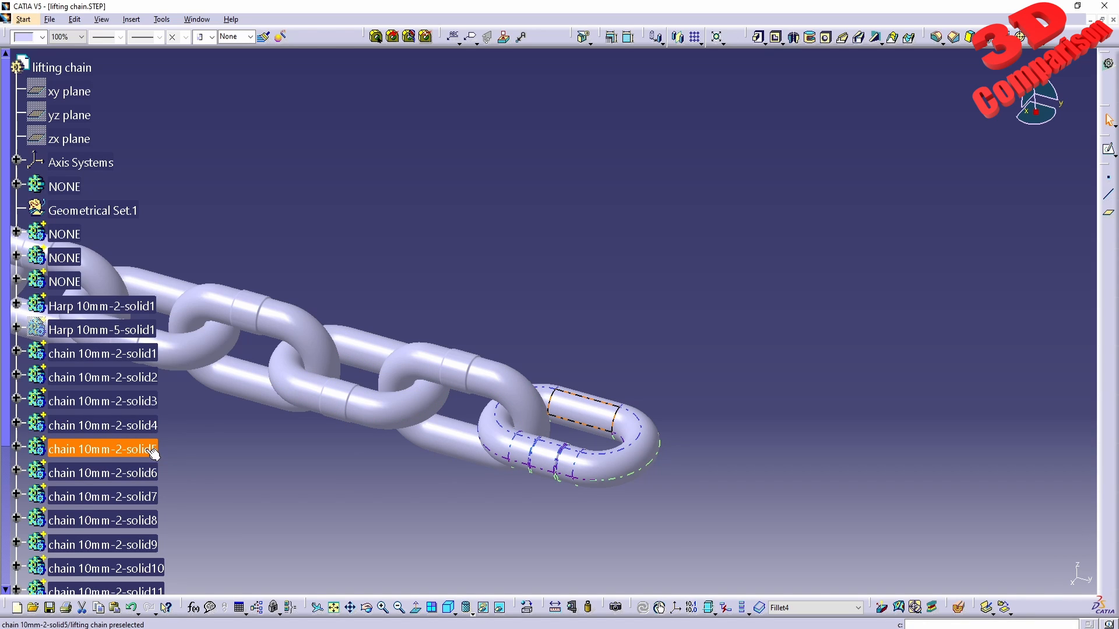
left_click(362, 478)
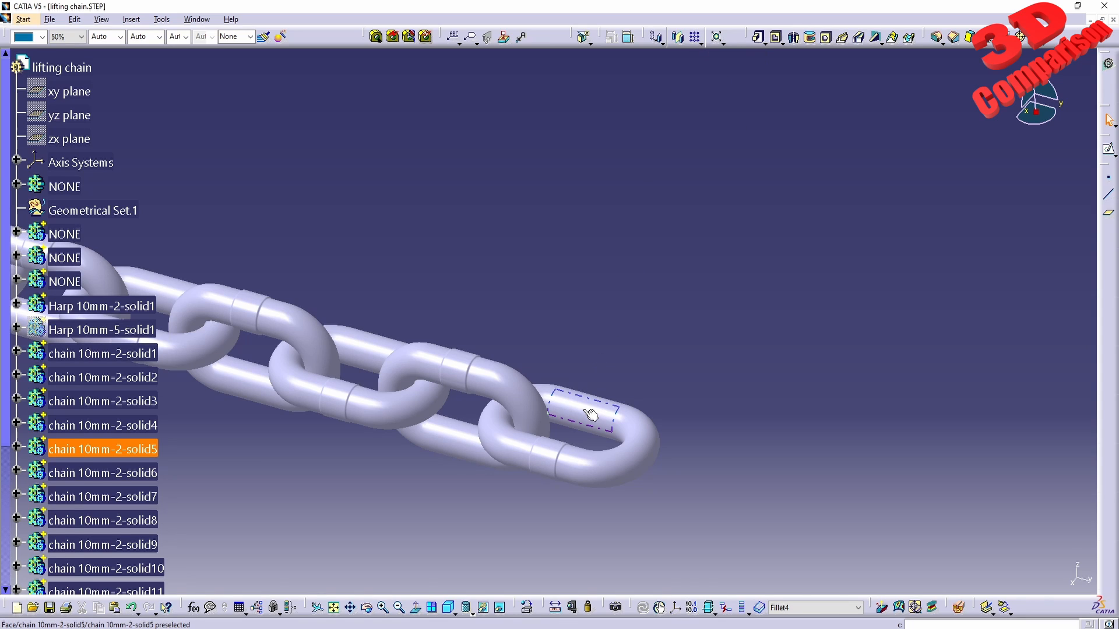
left_click(696, 39)
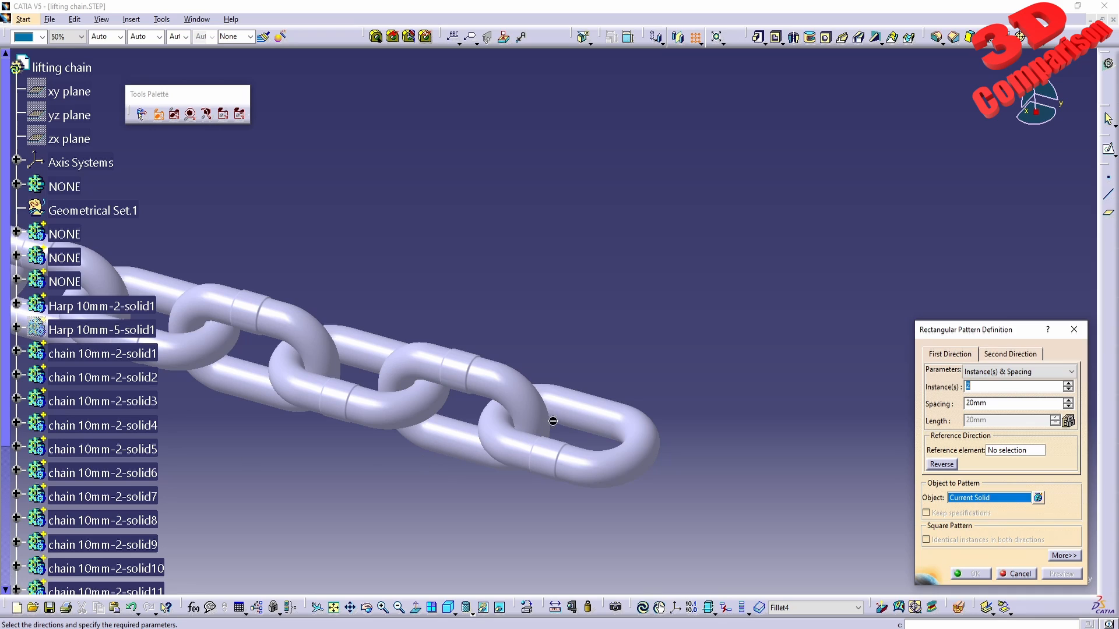
left_click(1038, 498)
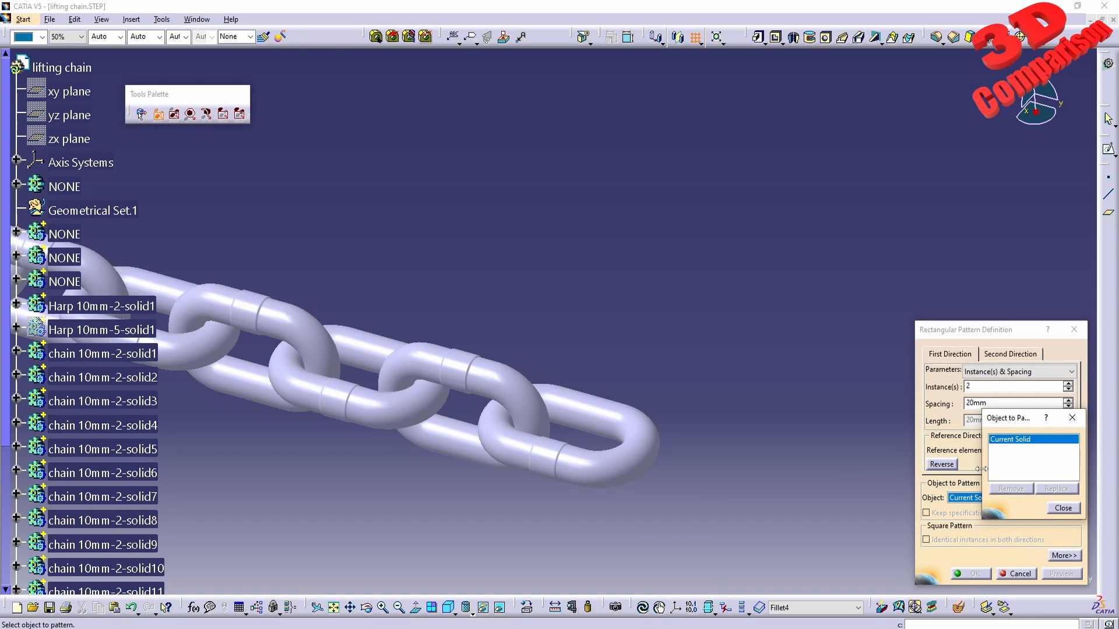
left_click(589, 408)
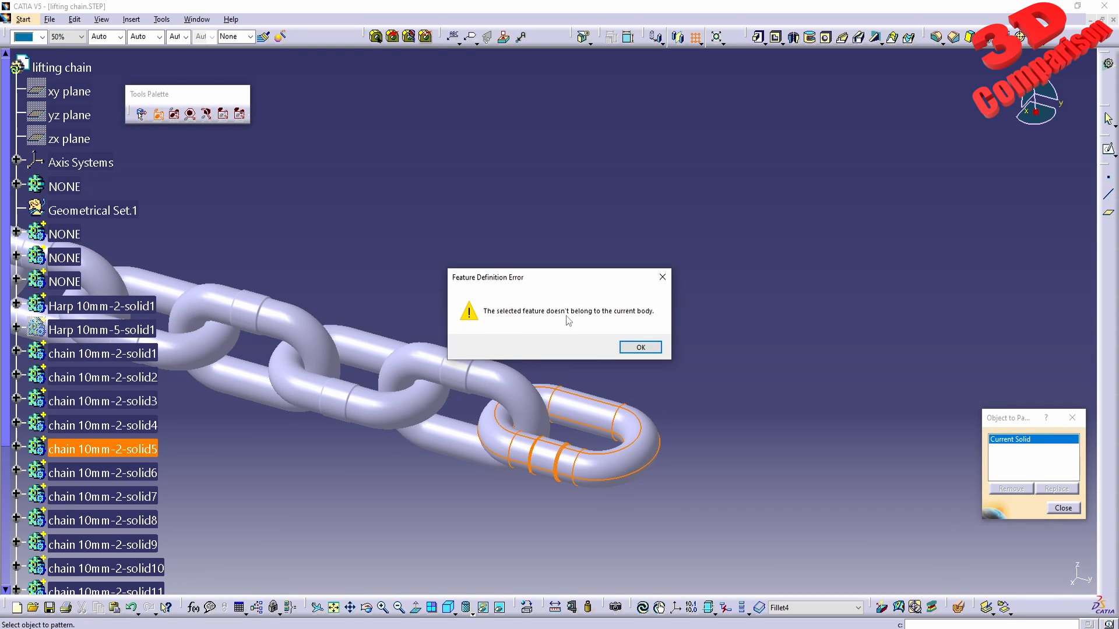
left_click(641, 347)
left_click(1064, 508)
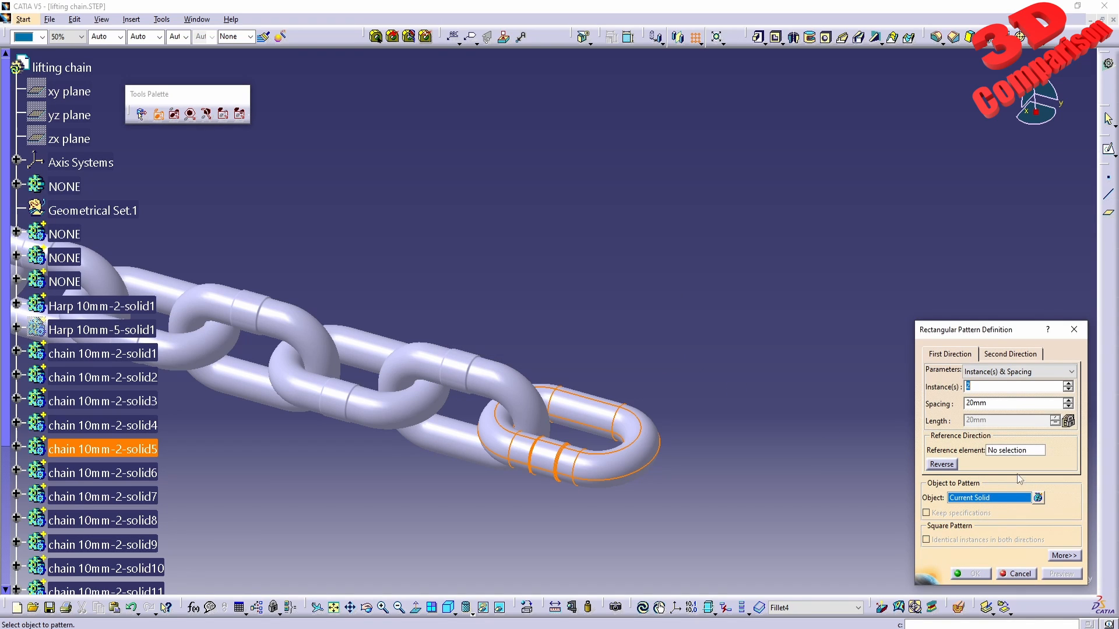
left_click(1015, 450)
left_click(602, 416)
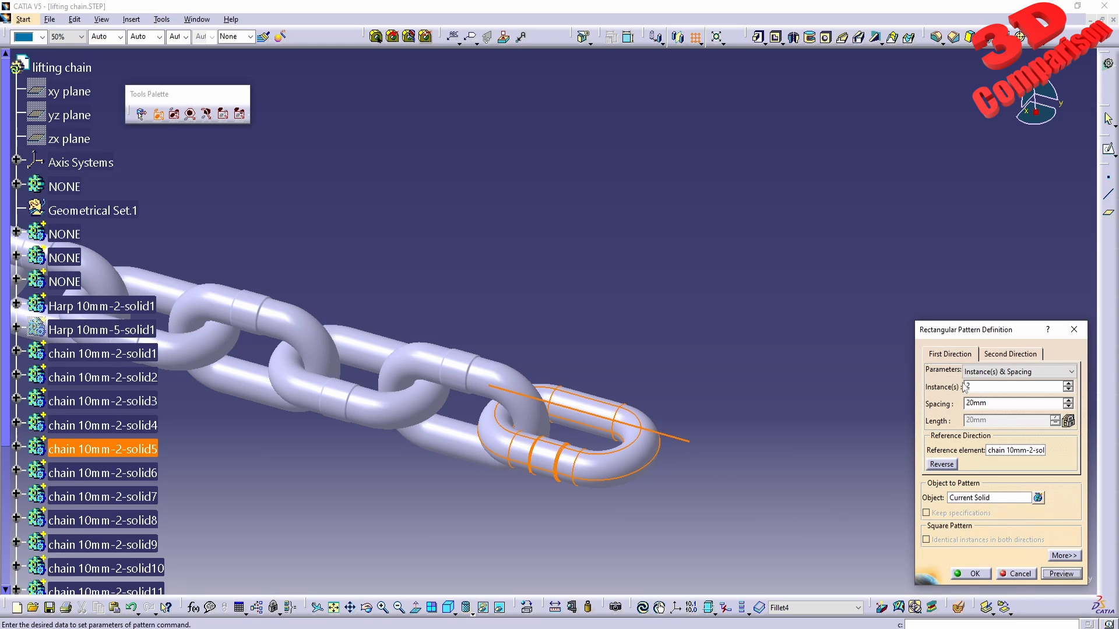
double_click(992, 404)
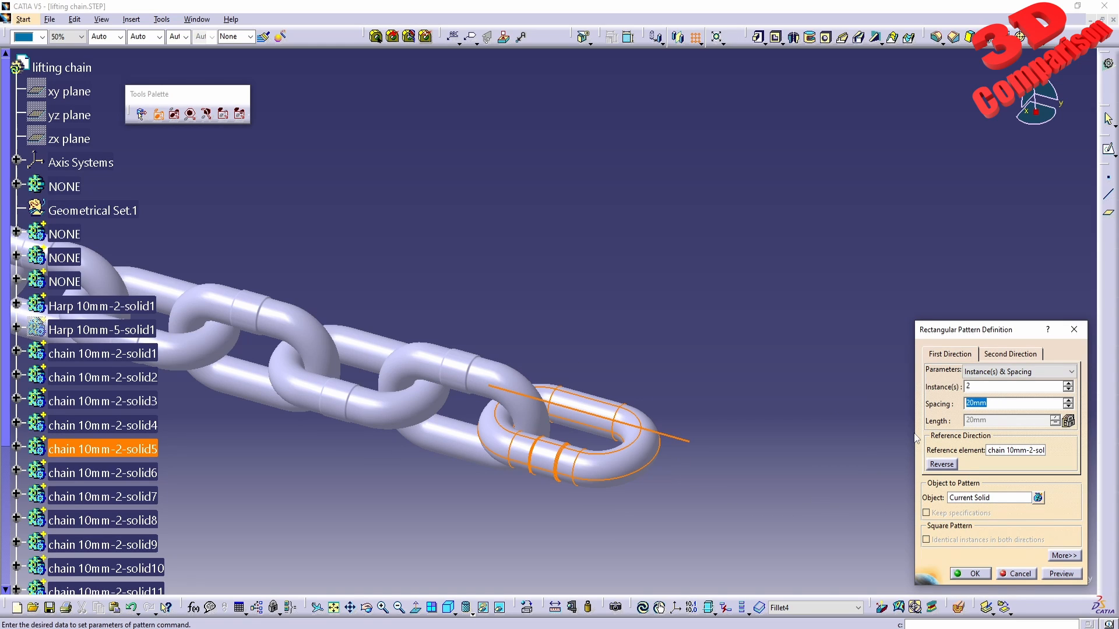
type("60")
key("Return")
left_click(1061, 574)
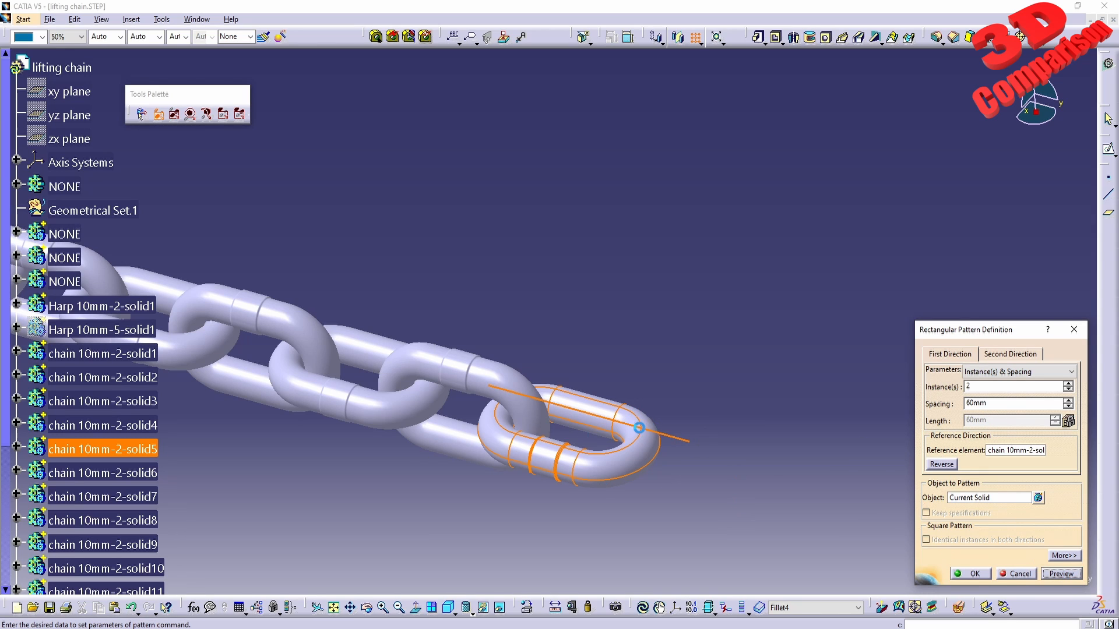
middle_click_drag(580, 415, 545, 334)
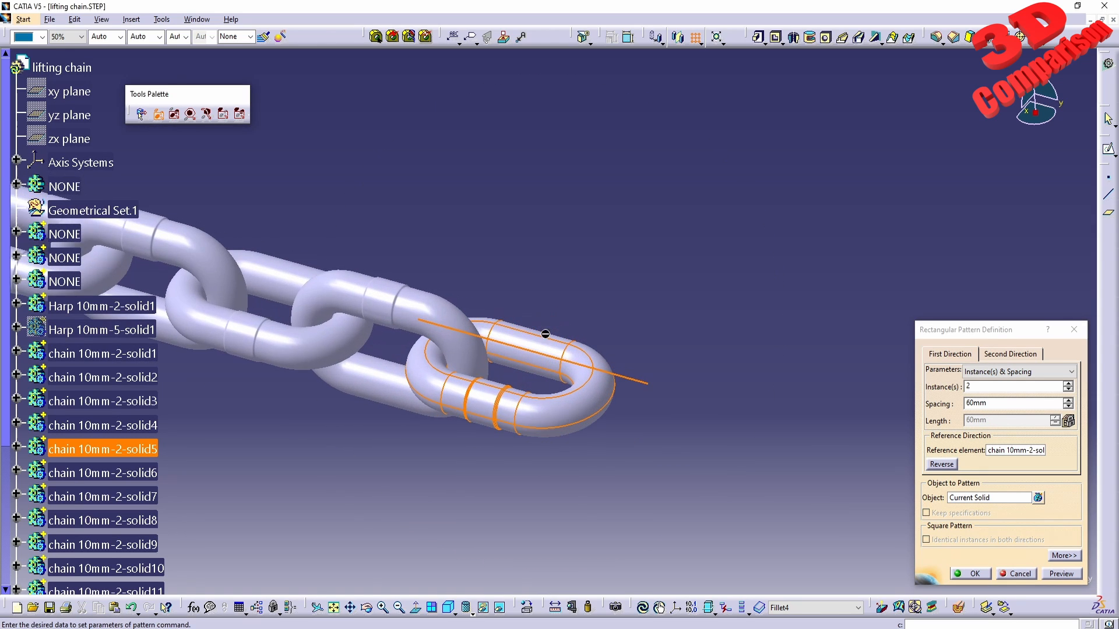
left_click(1017, 574)
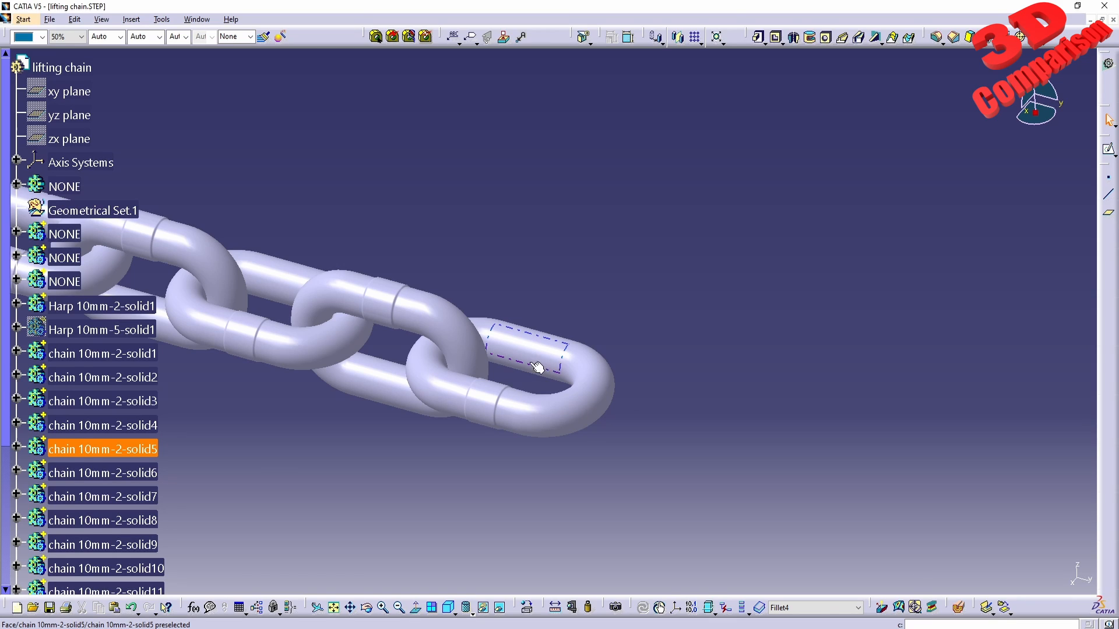
Define the end link's body, chain 10mm-2-solid5, as the in-work object.
left_click(18, 448)
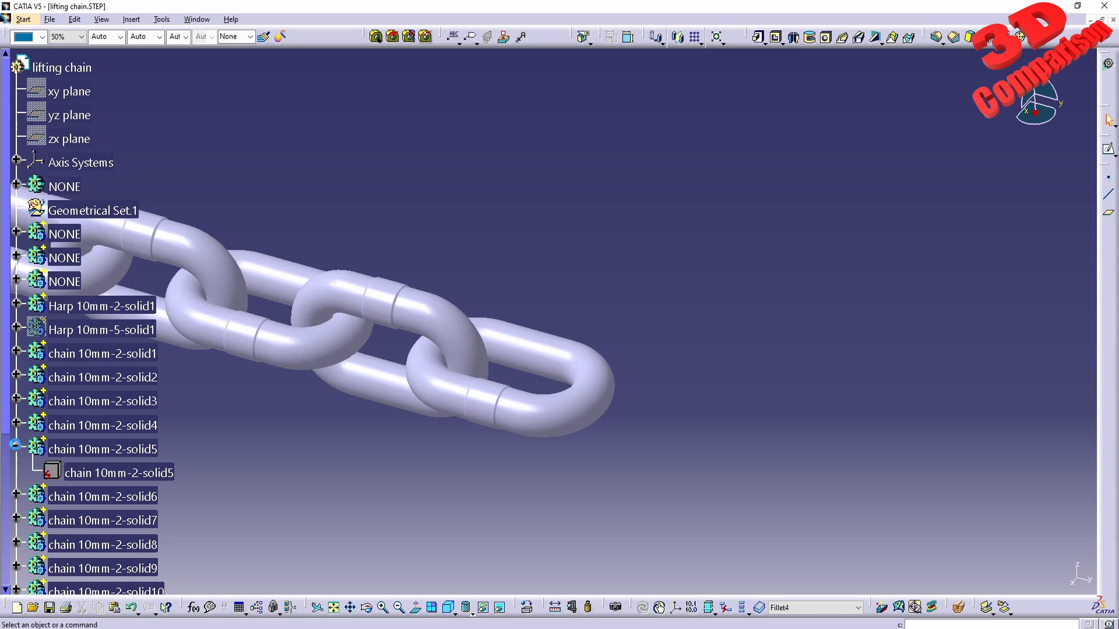
left_click(522, 358)
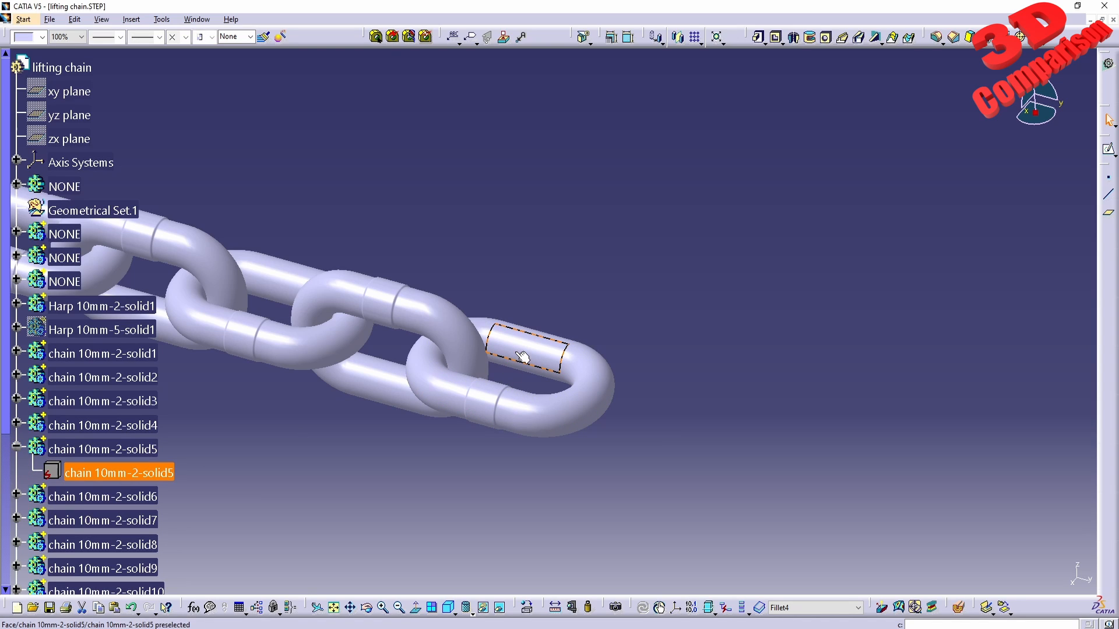
left_click(138, 453)
right_click(138, 453)
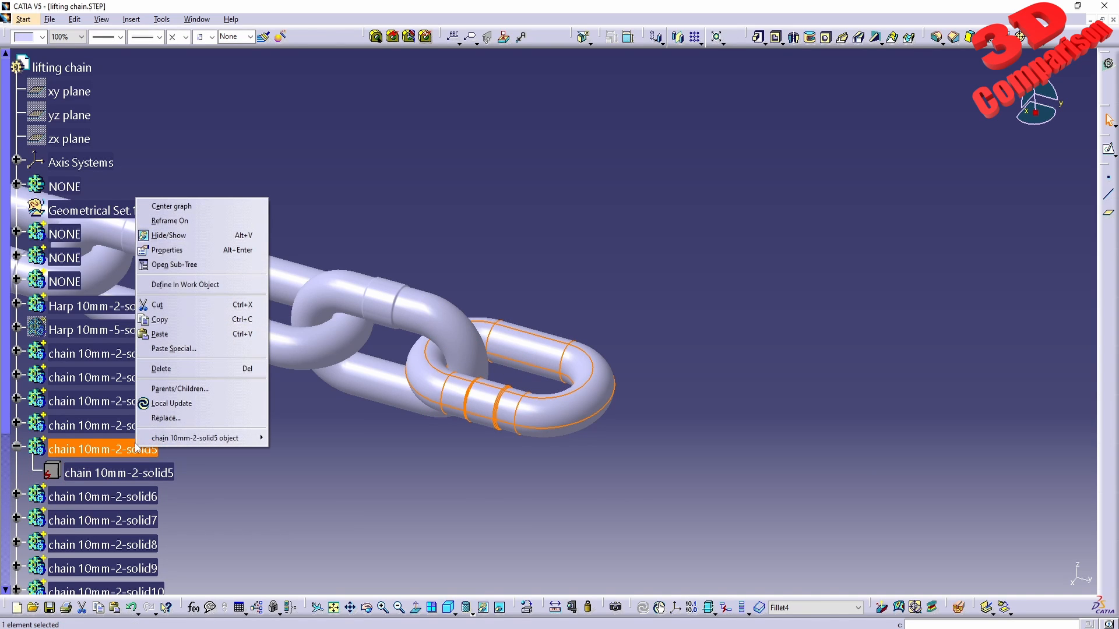
left_click(185, 285)
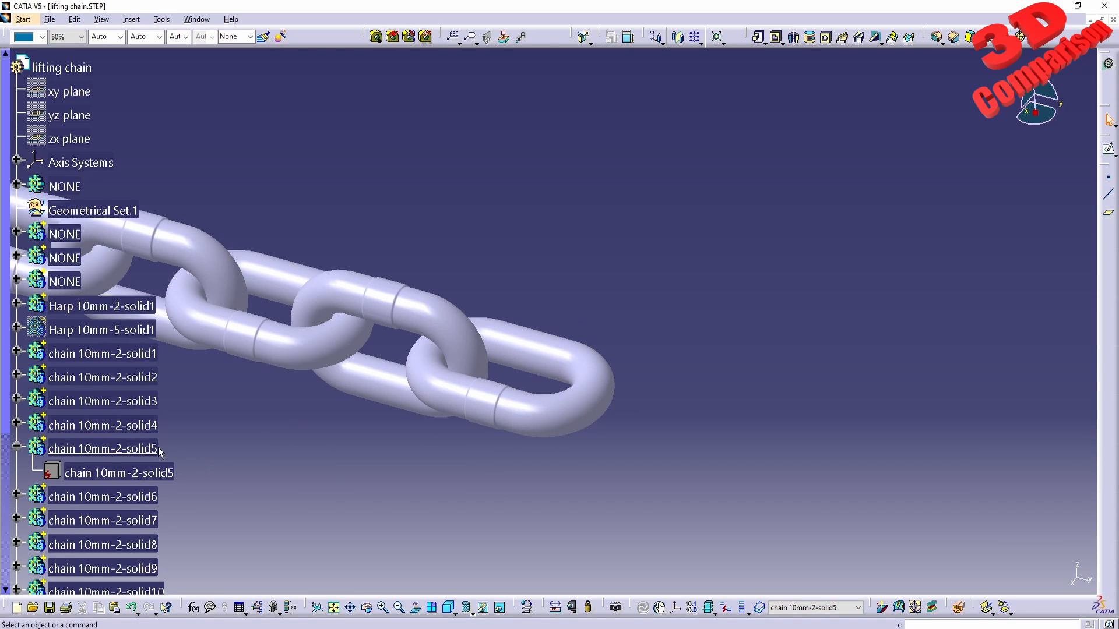
Create a rectangular pattern of the end link along its straight section's axis, away from the chain, with 2 instances spaced 60 mm.
left_click(138, 450)
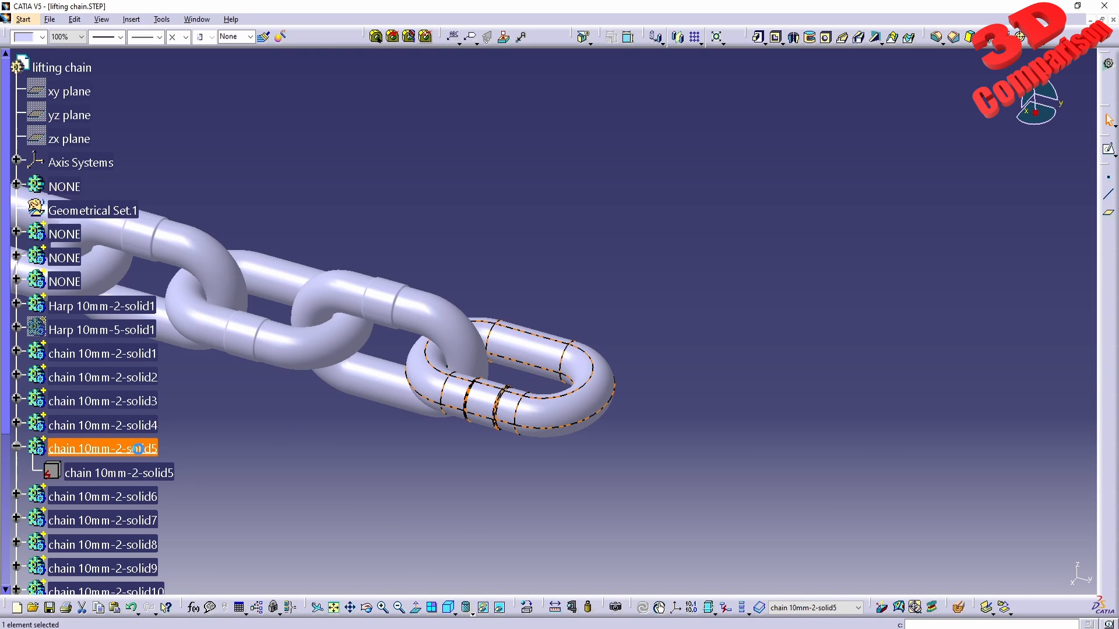
left_click(695, 36)
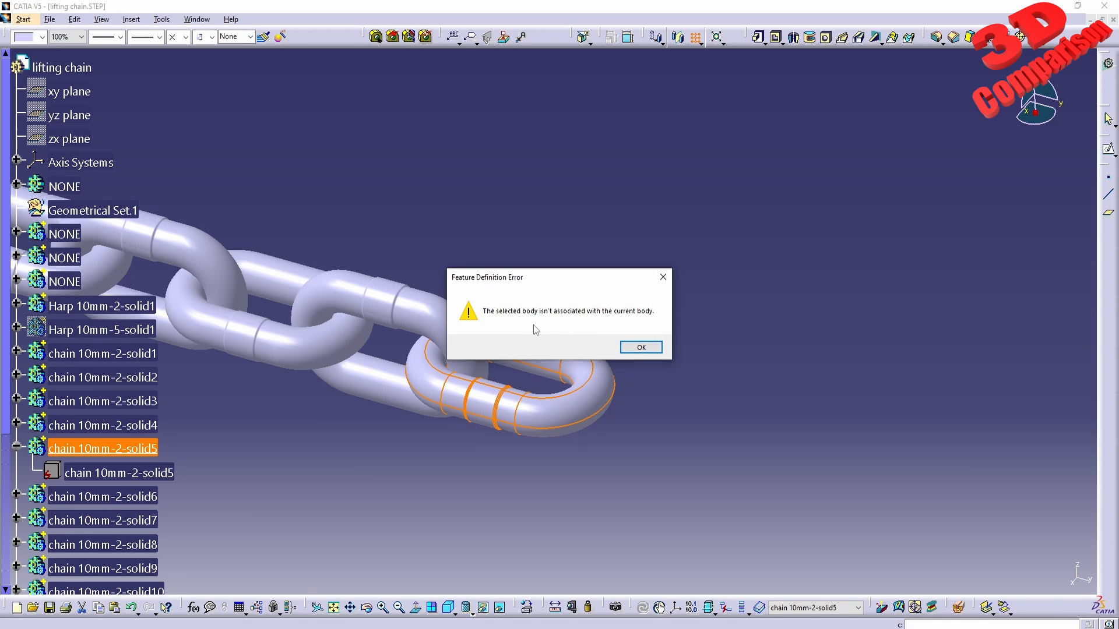
left_click(641, 348)
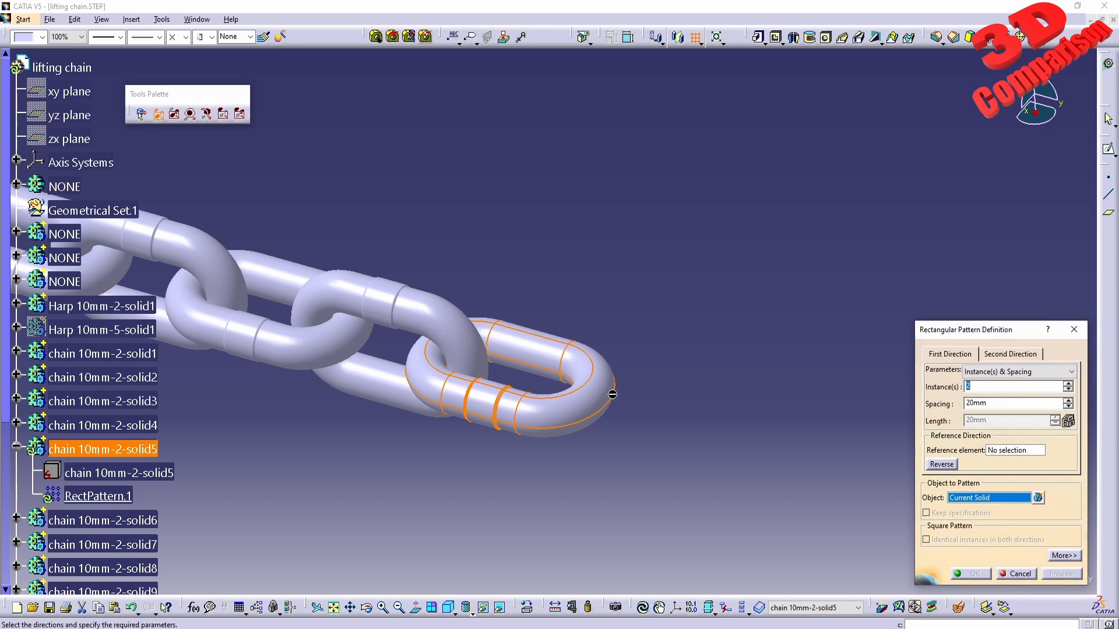
left_click(1017, 452)
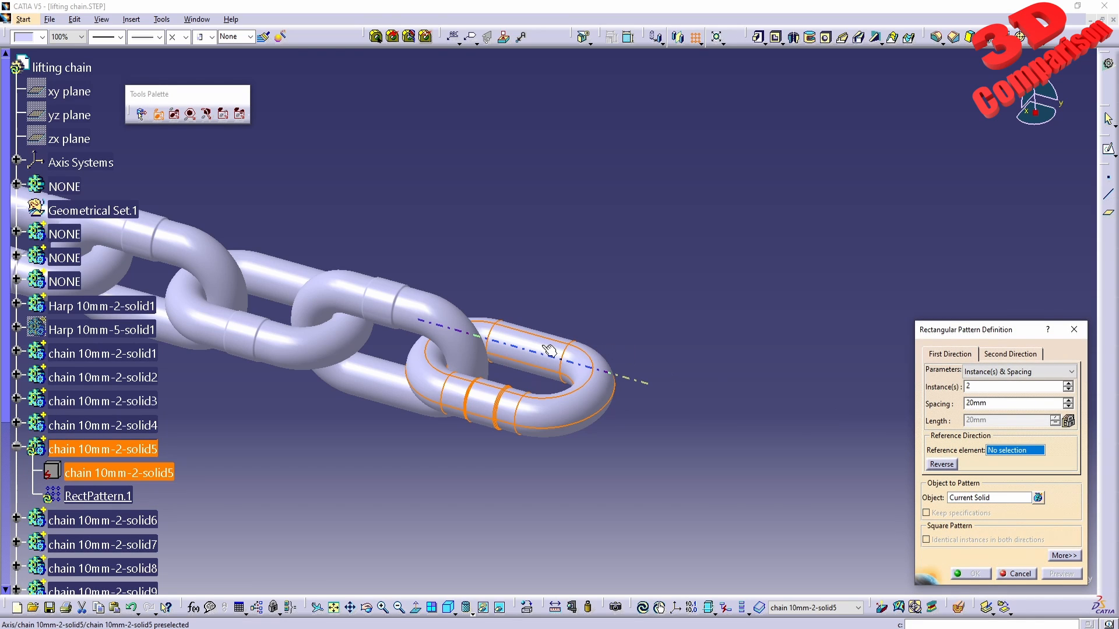
left_click(591, 418)
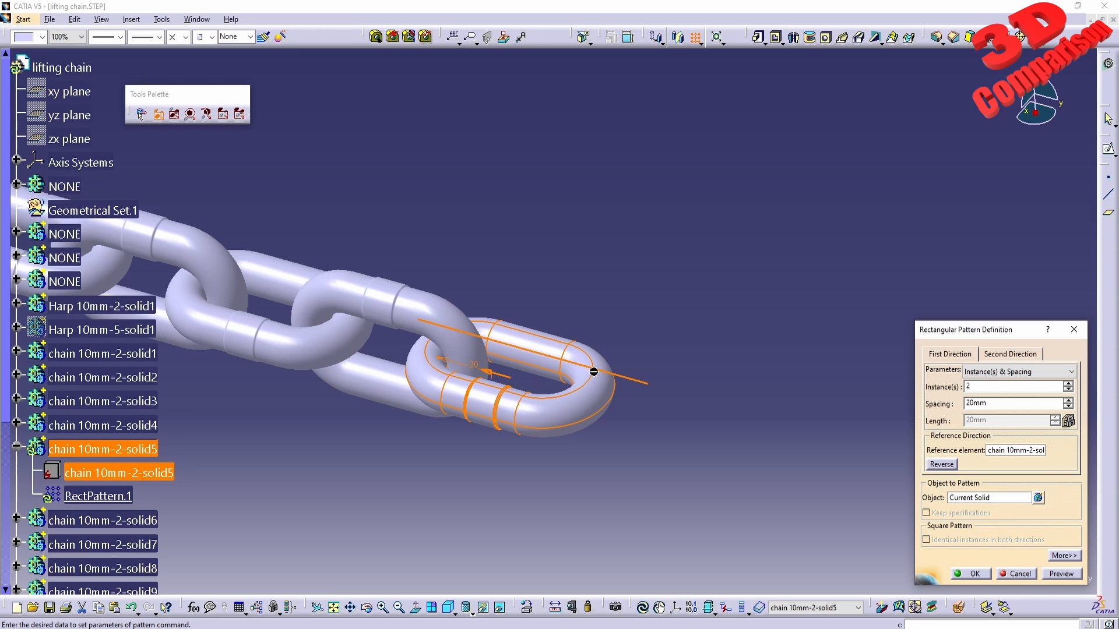
double_click(976, 404)
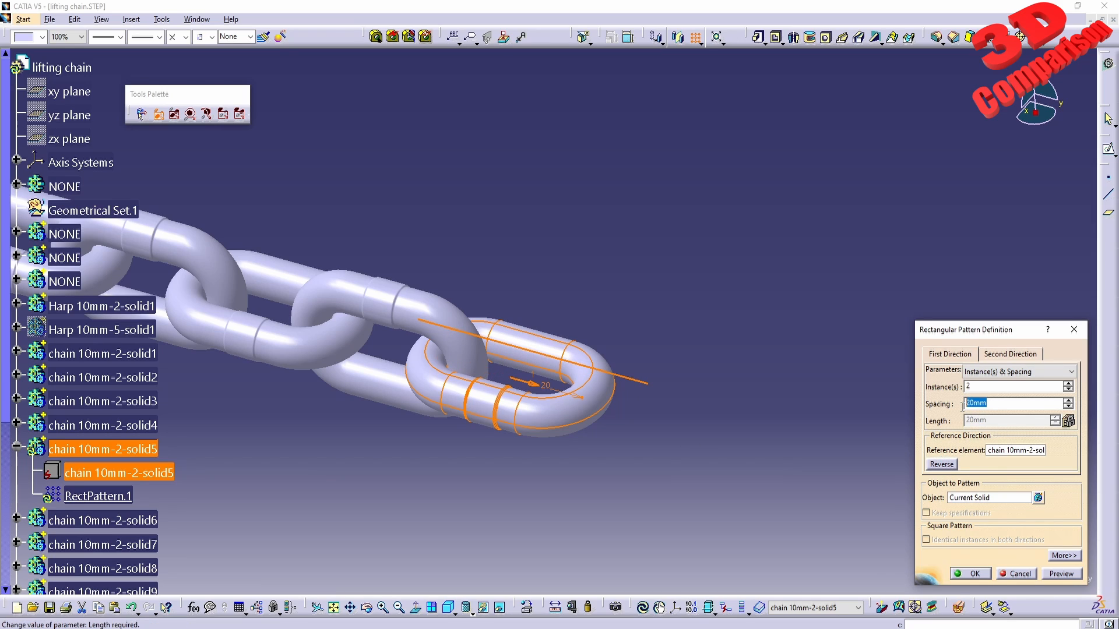
type("60")
left_click(982, 390)
left_click(1061, 574)
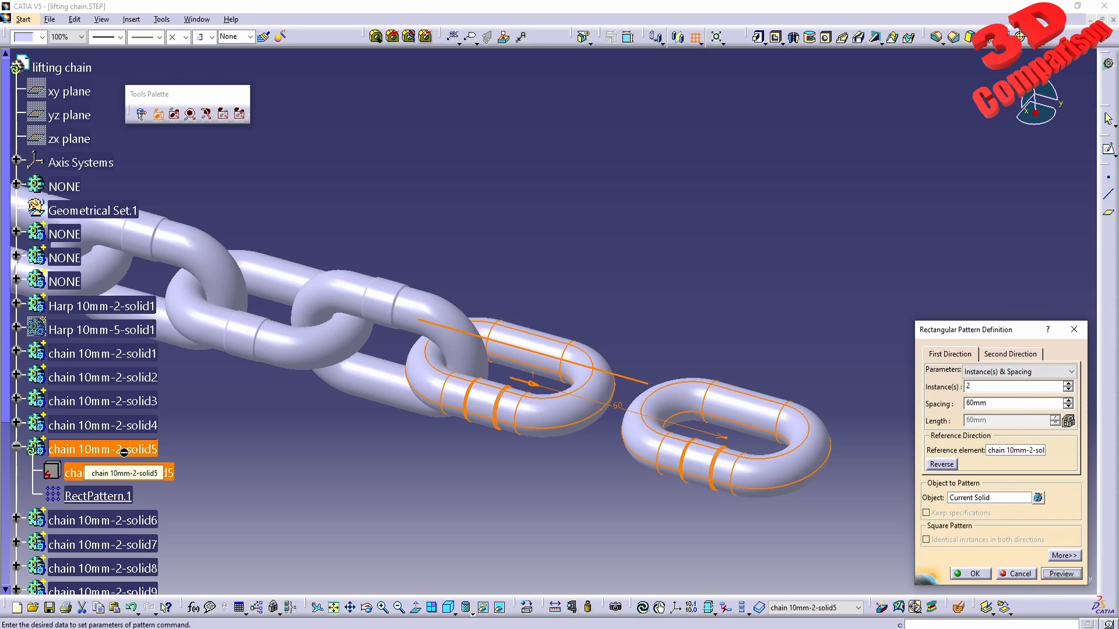
middle_click_drag(402, 447, 550, 448)
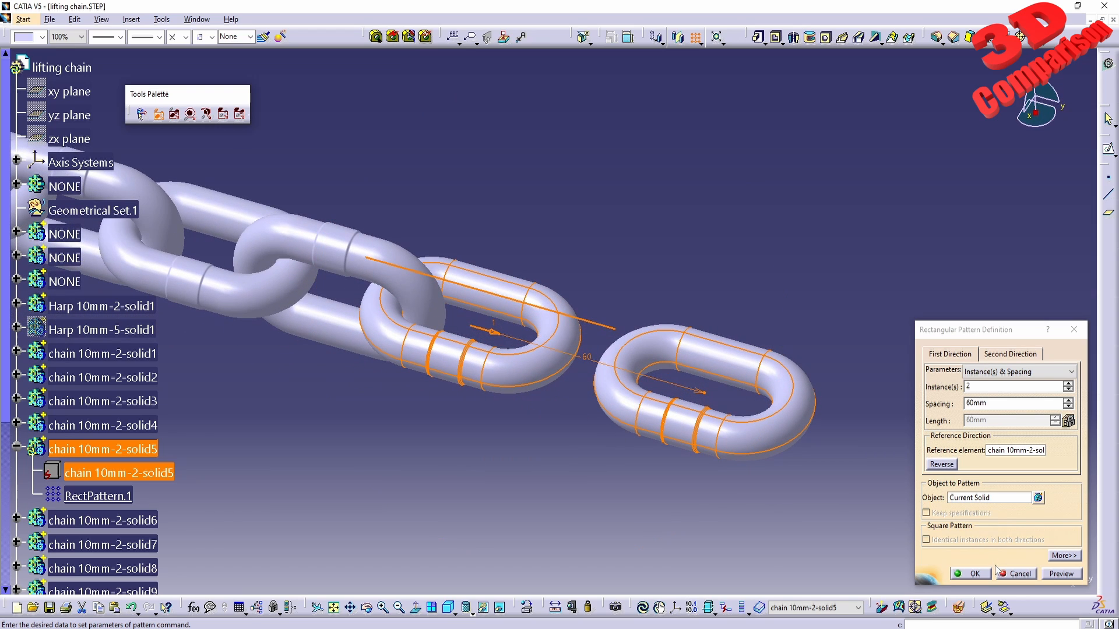
left_click(974, 574)
Copy the link body chain 10mm-2-solid15 and paste it into the lifting chain part as a separate new body.
middle_click_drag(518, 404, 592, 466)
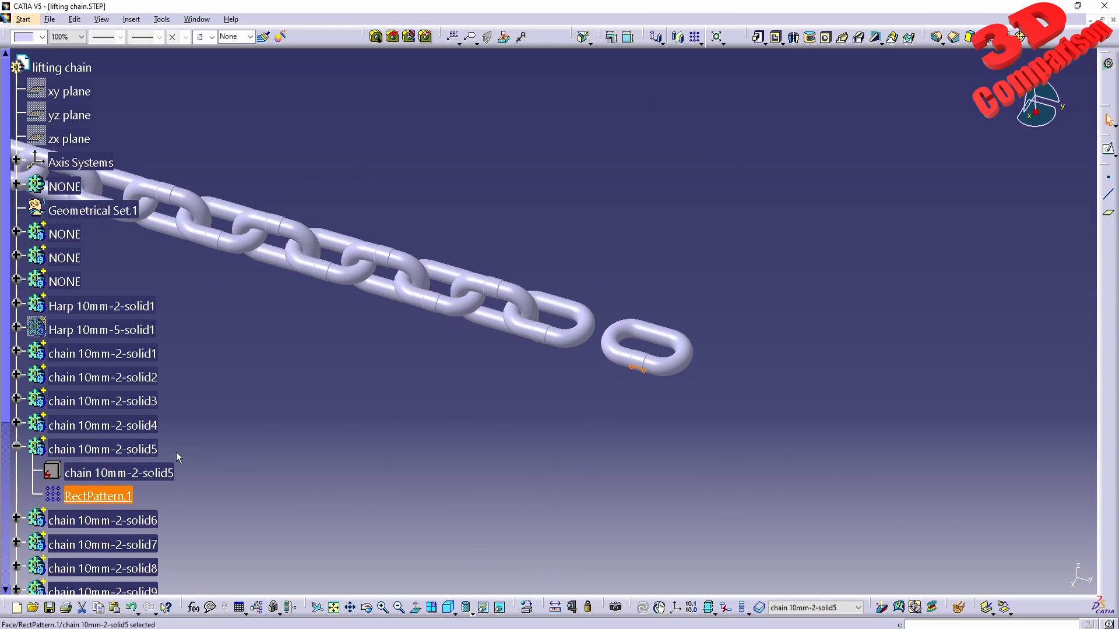
left_click(149, 449)
left_click(520, 404)
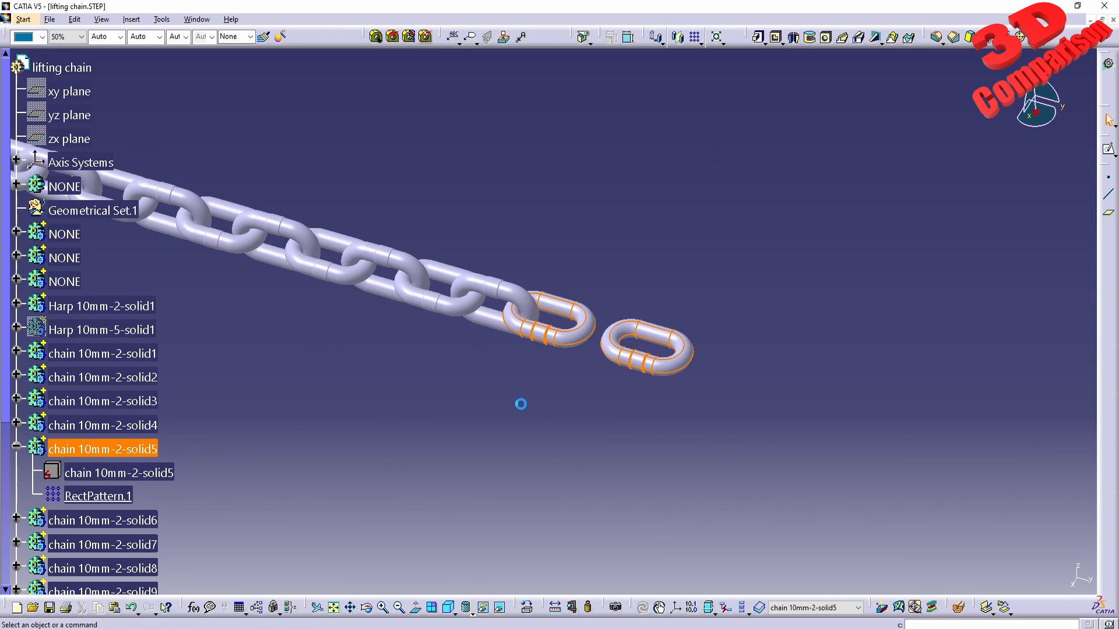
right_click(459, 276)
left_click(467, 280)
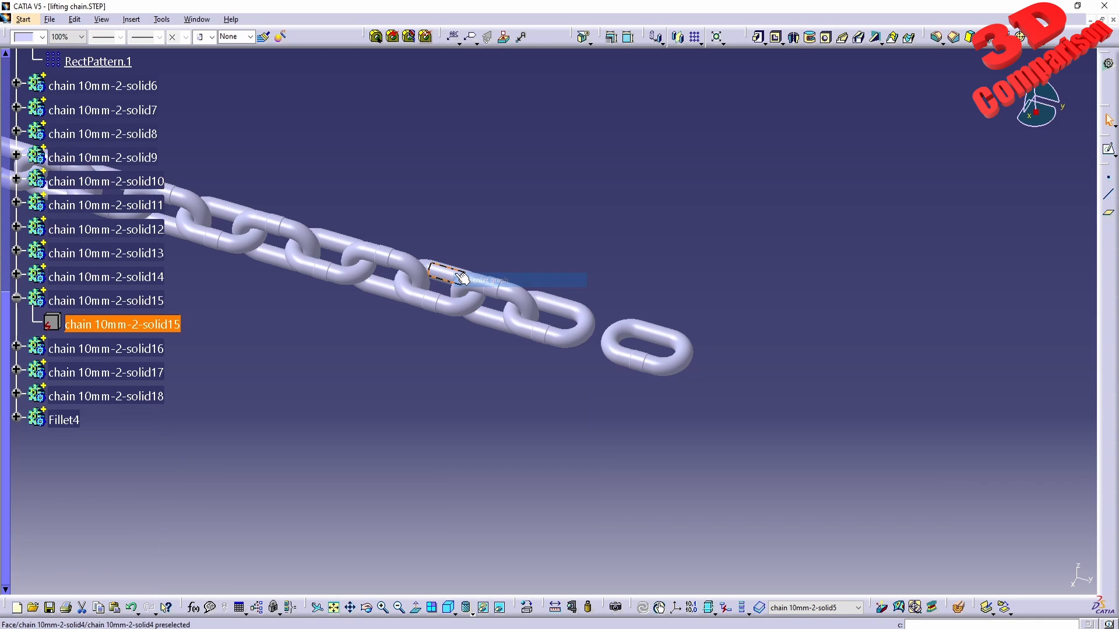
left_click(154, 302)
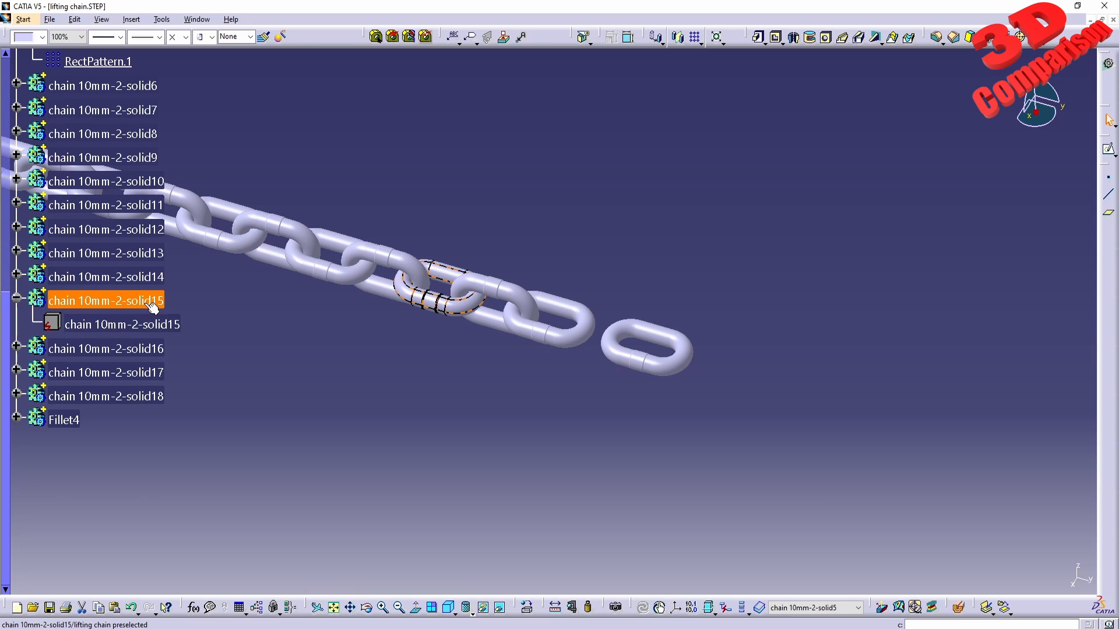
left_click(250, 406)
scroll(212, 415, "up", 10)
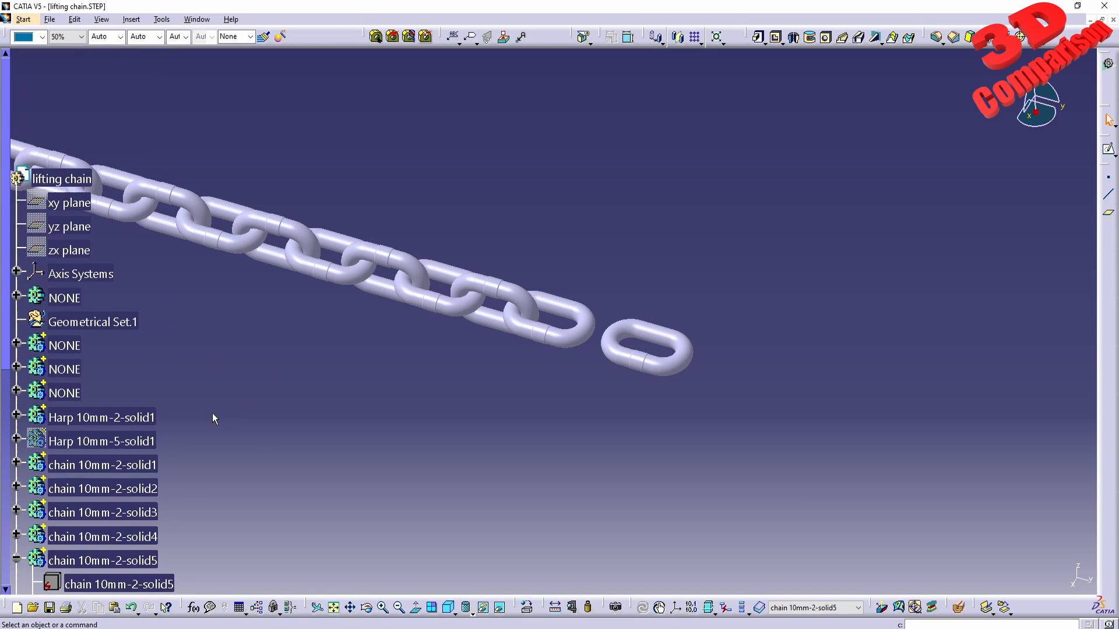
right_click(61, 176)
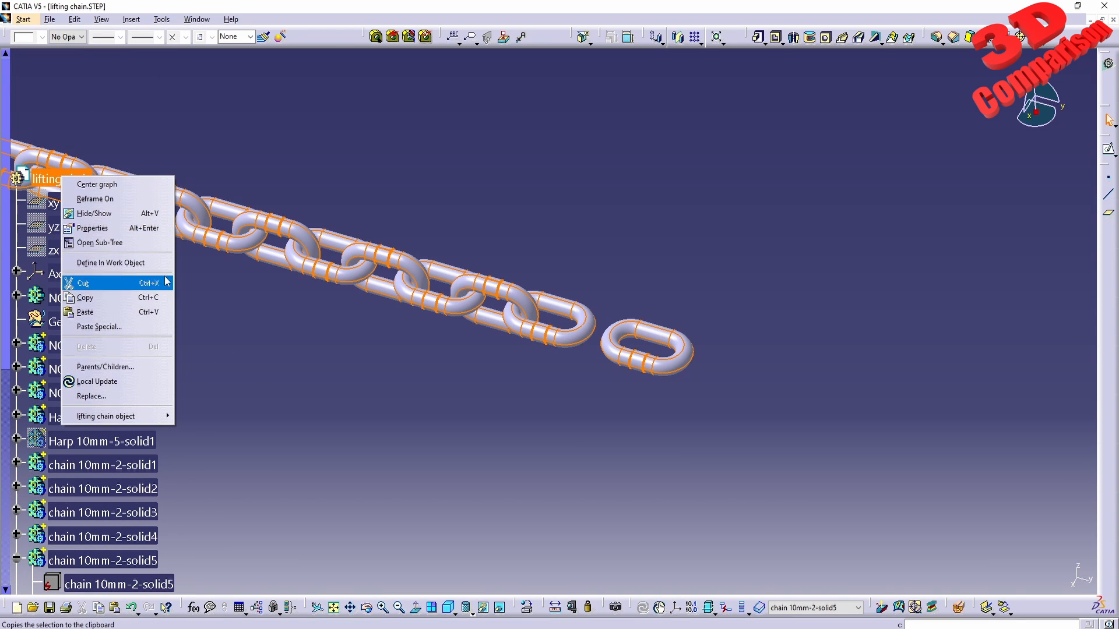
left_click(137, 262)
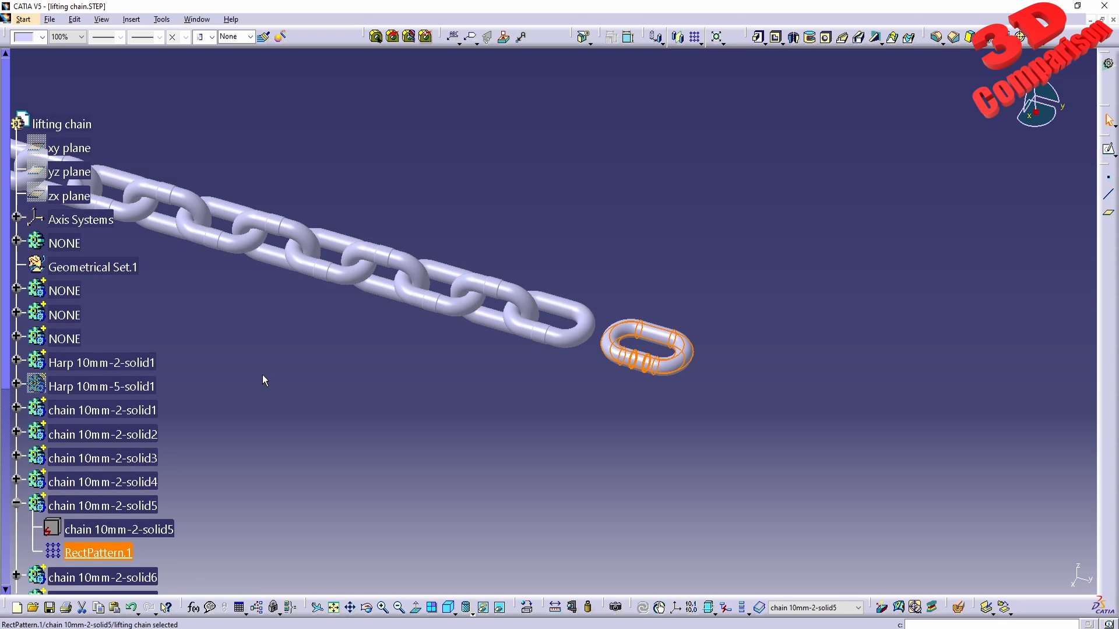
key("ctrl+v")
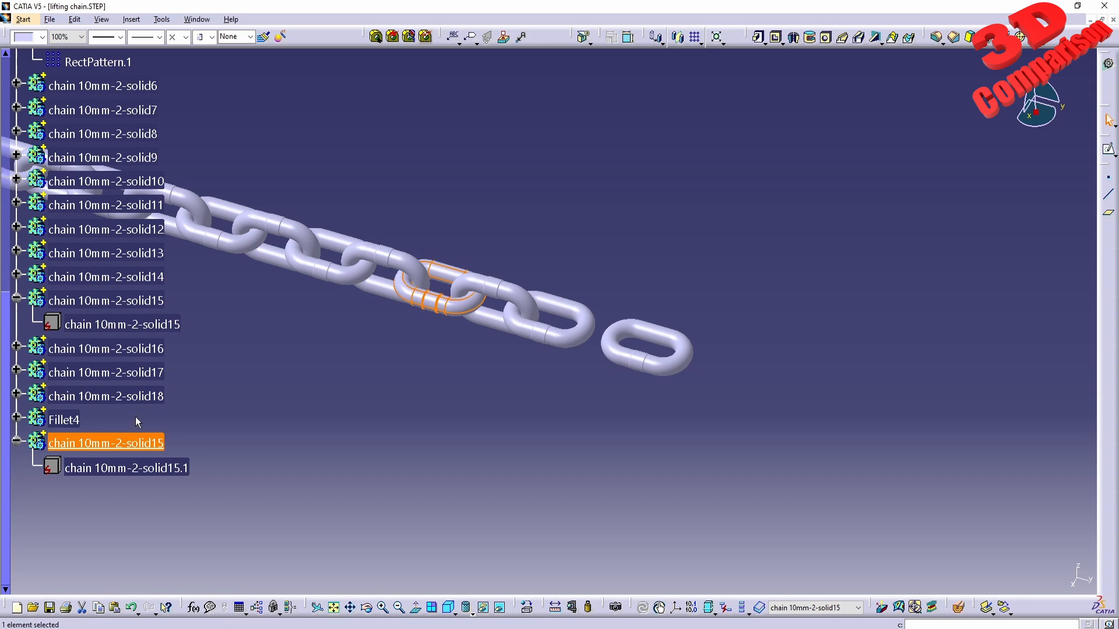
Rename the pasted link body to chain 10mm-2-solid19 in its feature properties.
right_click(142, 446)
left_click(191, 249)
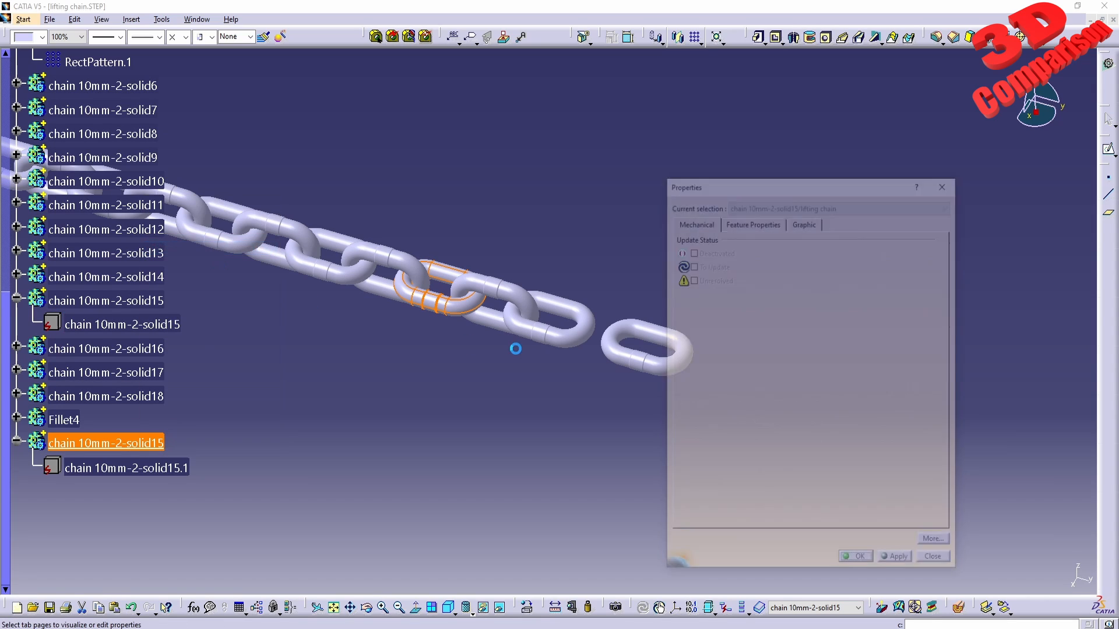
left_click(779, 220)
left_click(810, 239)
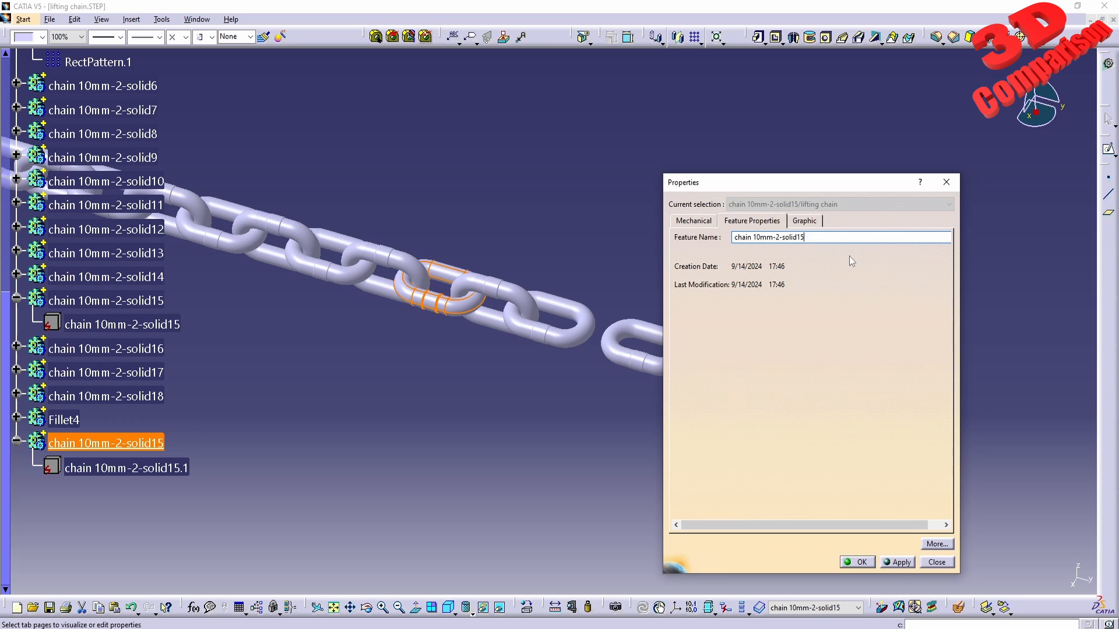
key("BackSpace")
type("9")
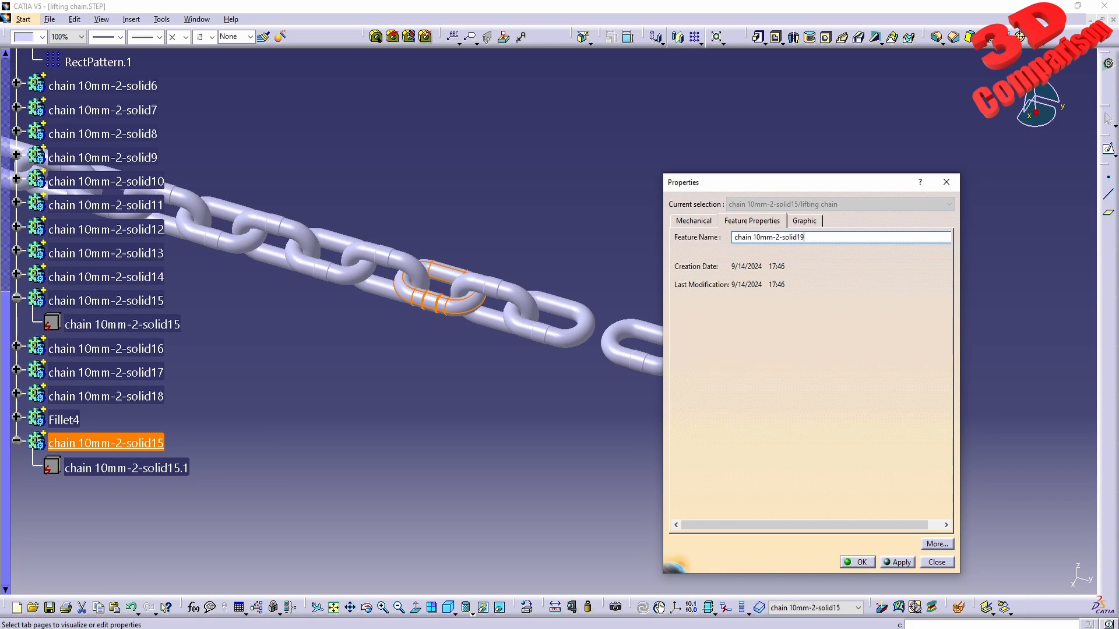
left_click(858, 563)
Enable Snap Automatically to Selected Object for the compass with the body chain 10mm-2-solid19 selected.
left_click(148, 447)
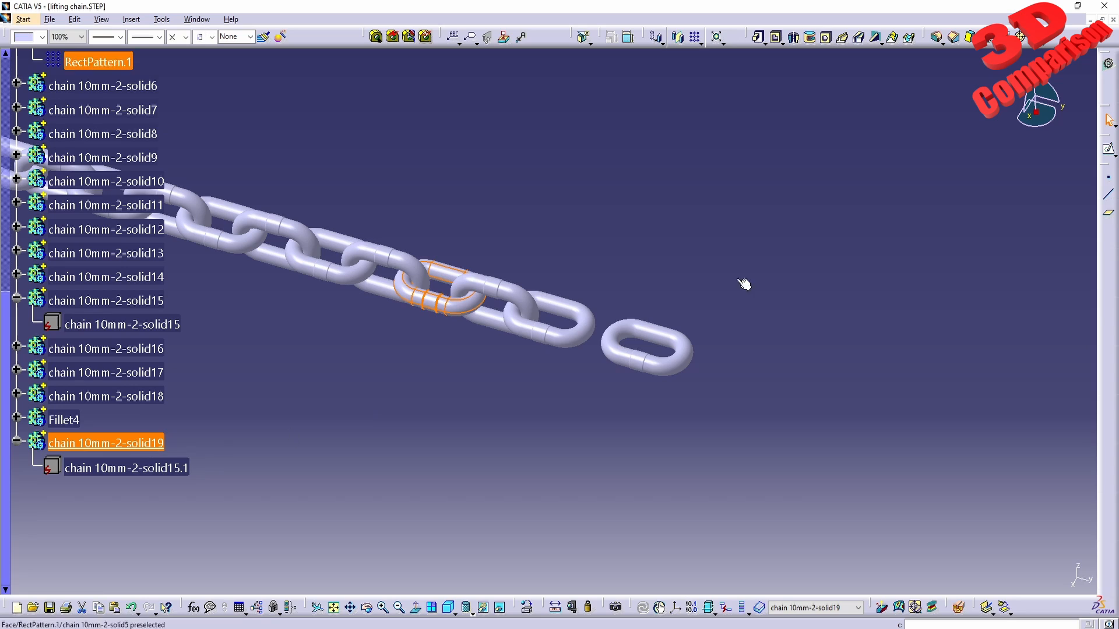
right_click(1038, 117)
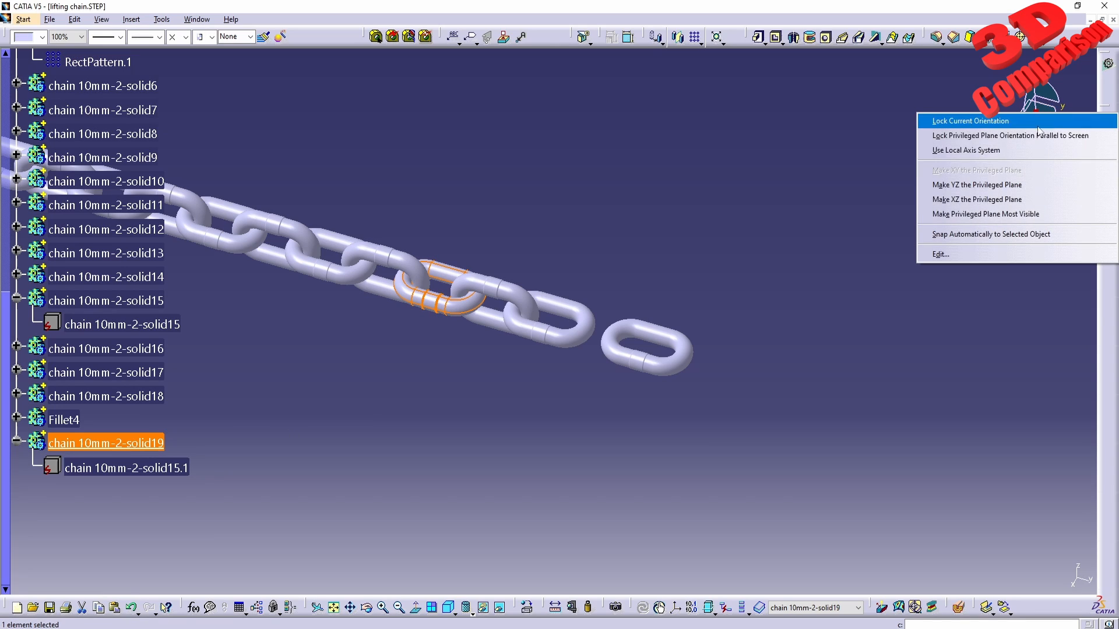
left_click(991, 234)
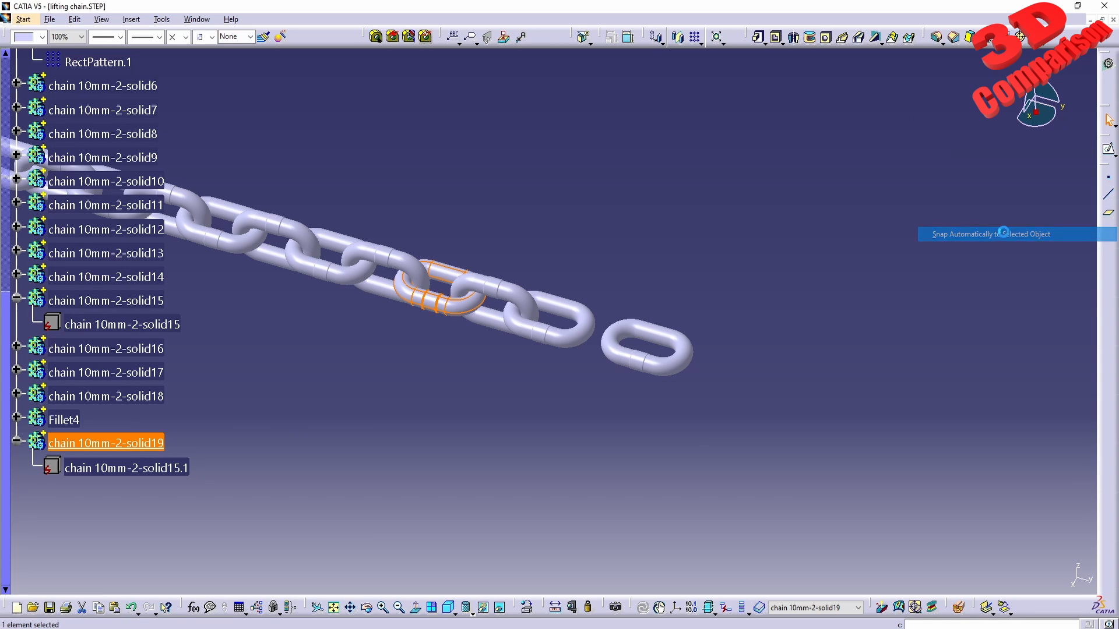
left_click(144, 450)
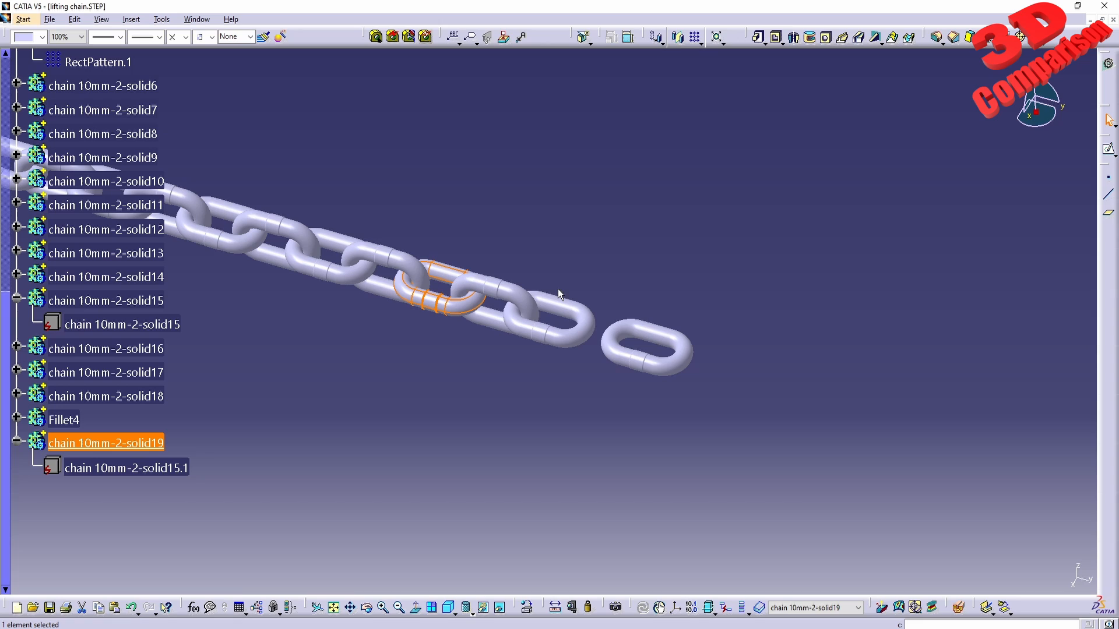
right_click(1038, 118)
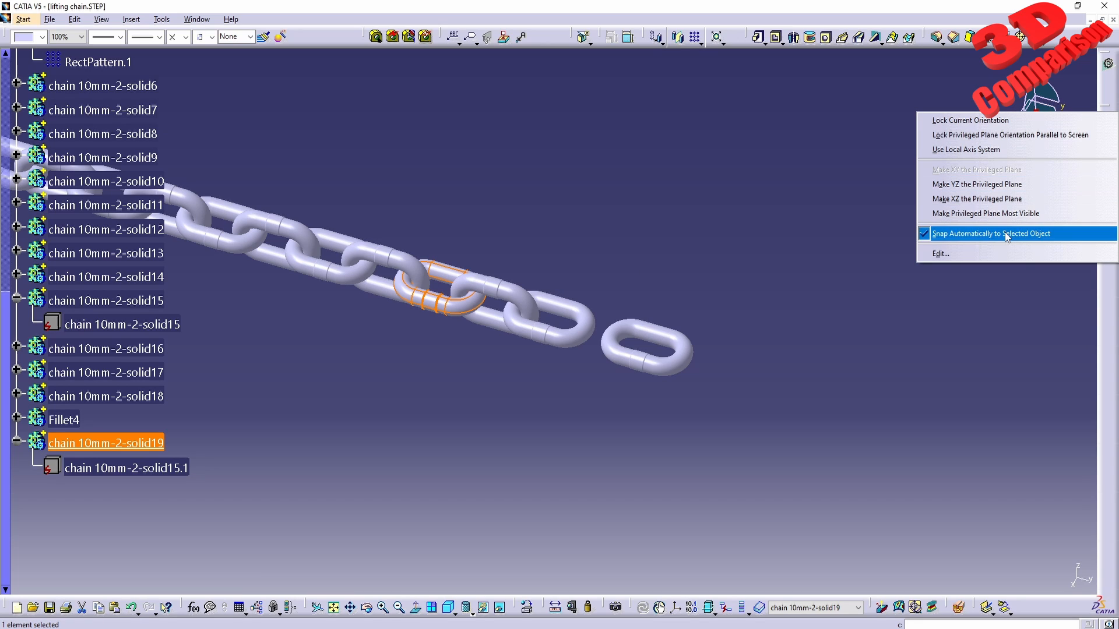
left_click(944, 257)
Move the copied link with the compass along the chain's direction, beyond the patterned link, and release the compass from it.
left_click(448, 311)
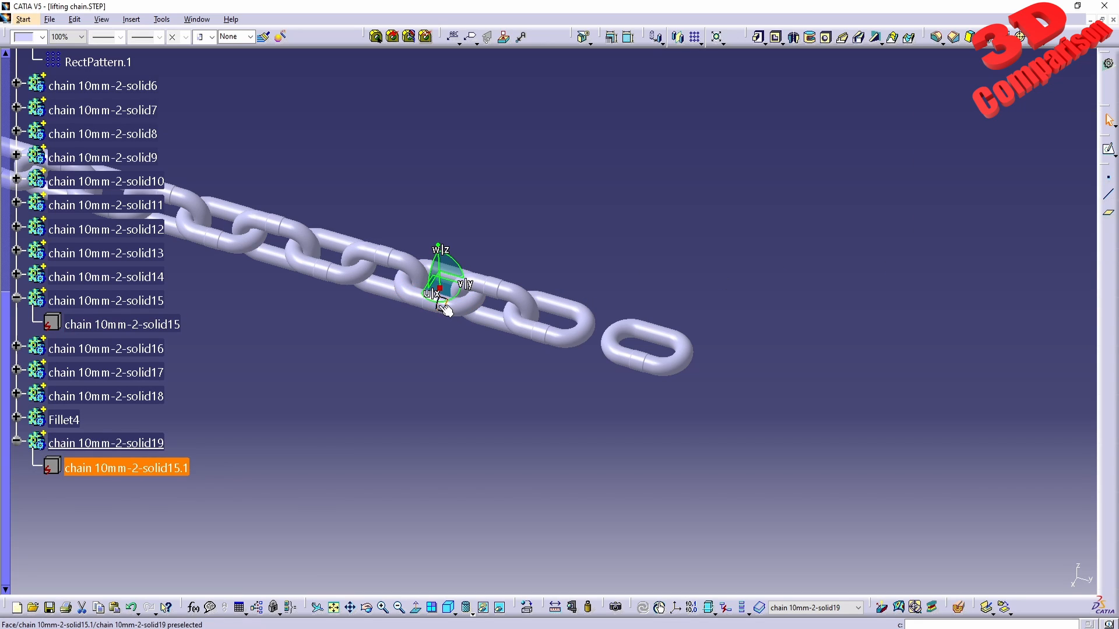
left_click(438, 300)
left_click_drag(445, 284, 766, 406)
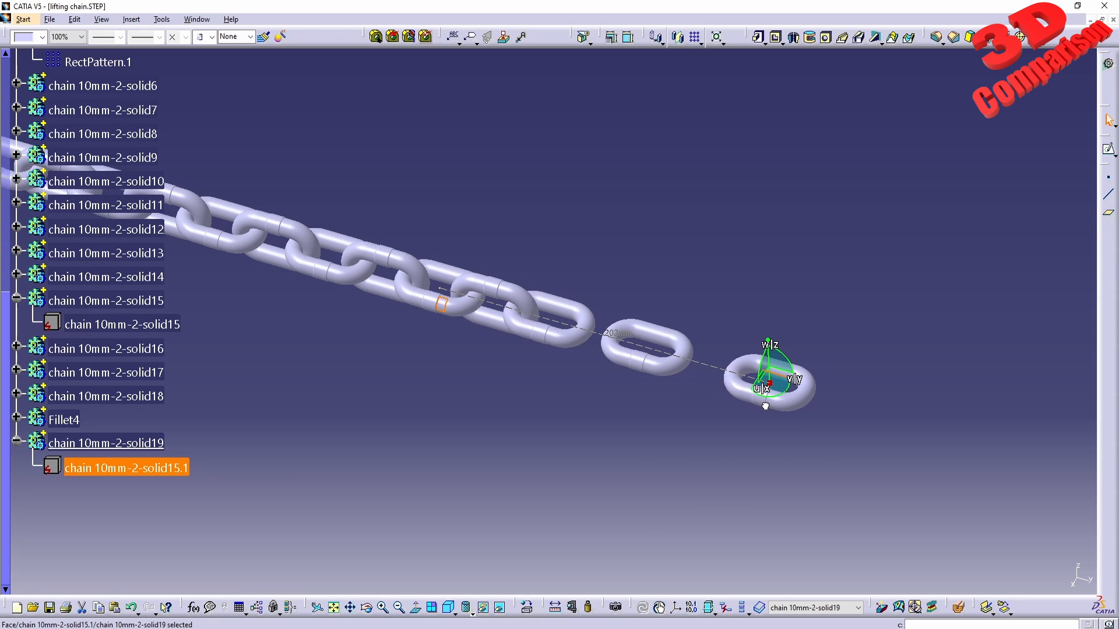
left_click_drag(766, 406, 849, 256)
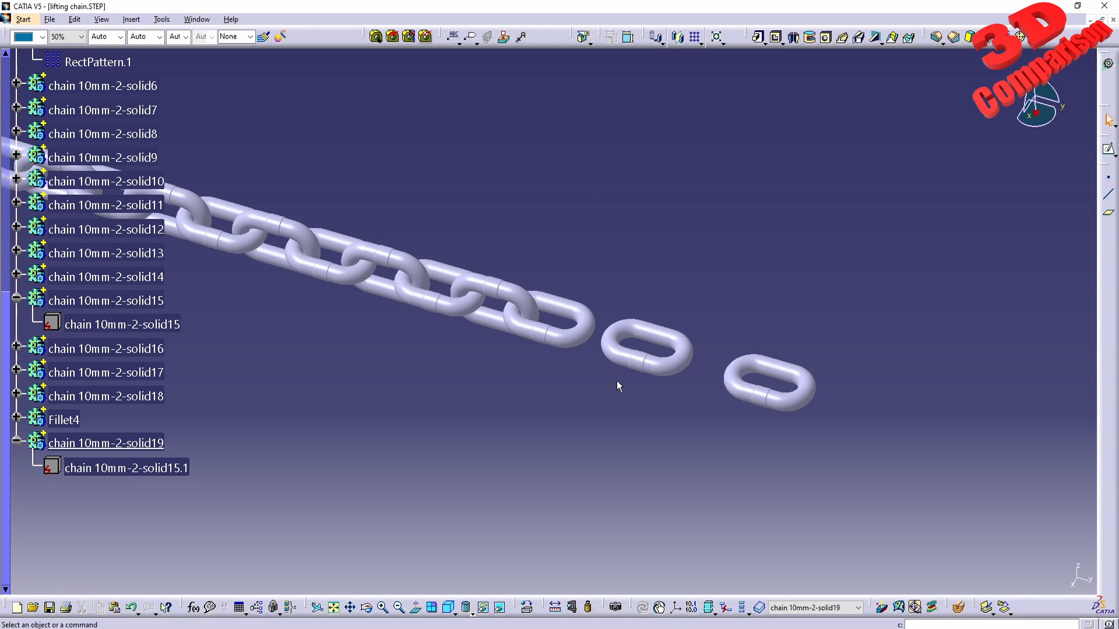
Examine which tree bodies the patterned link and the moved copy belong to, and review the whole chain with its detached links.
left_click(139, 443)
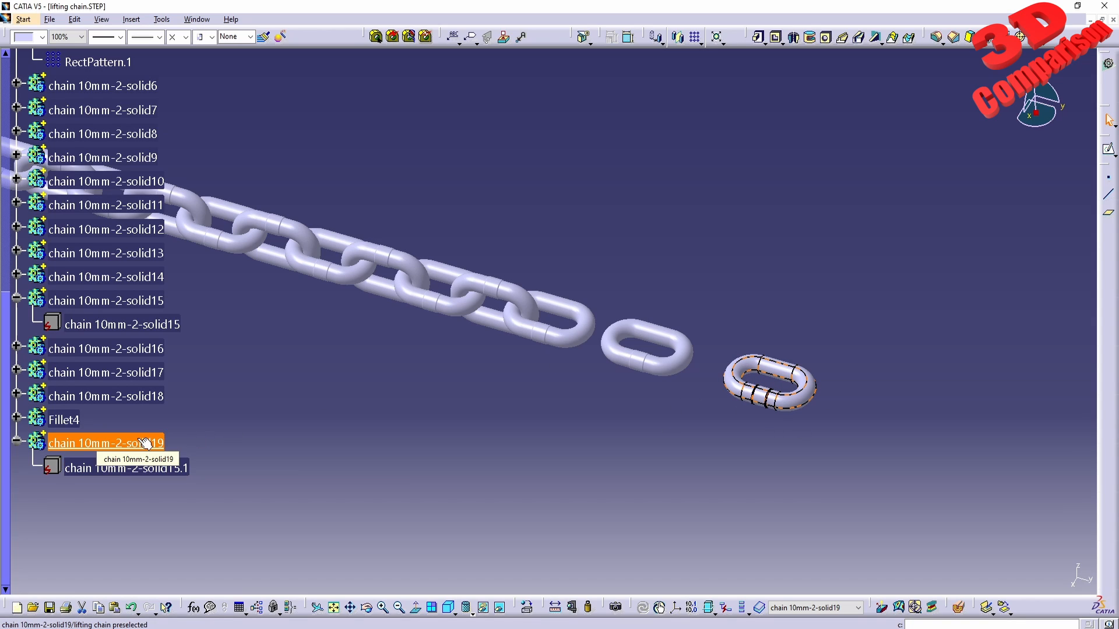
left_click(645, 332)
scroll(398, 362, "up", 2)
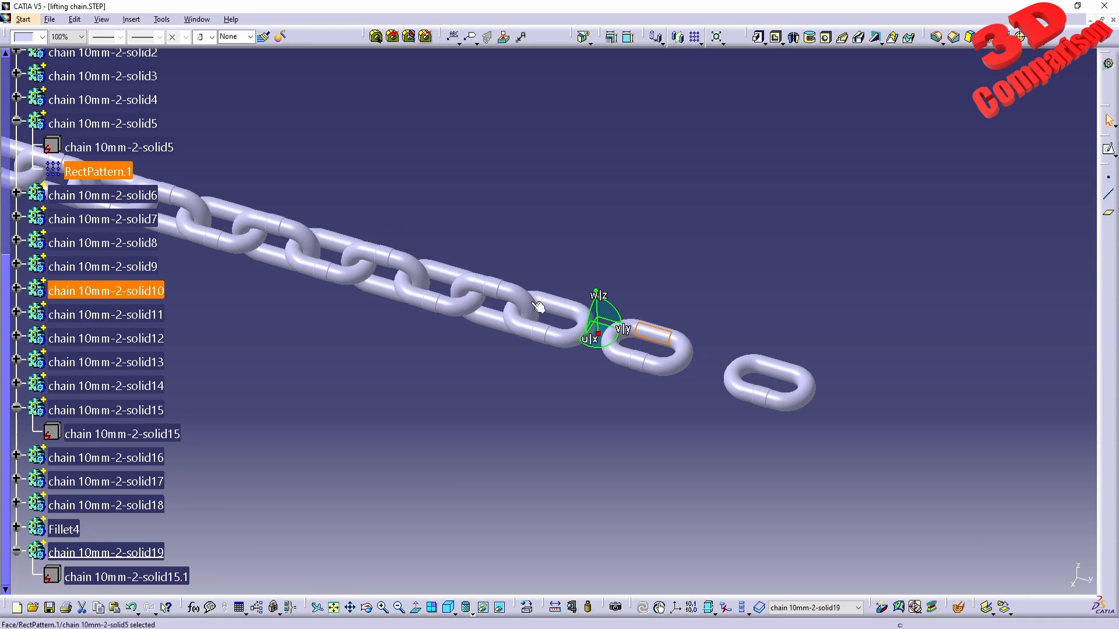
scroll(183, 500, "down", 3)
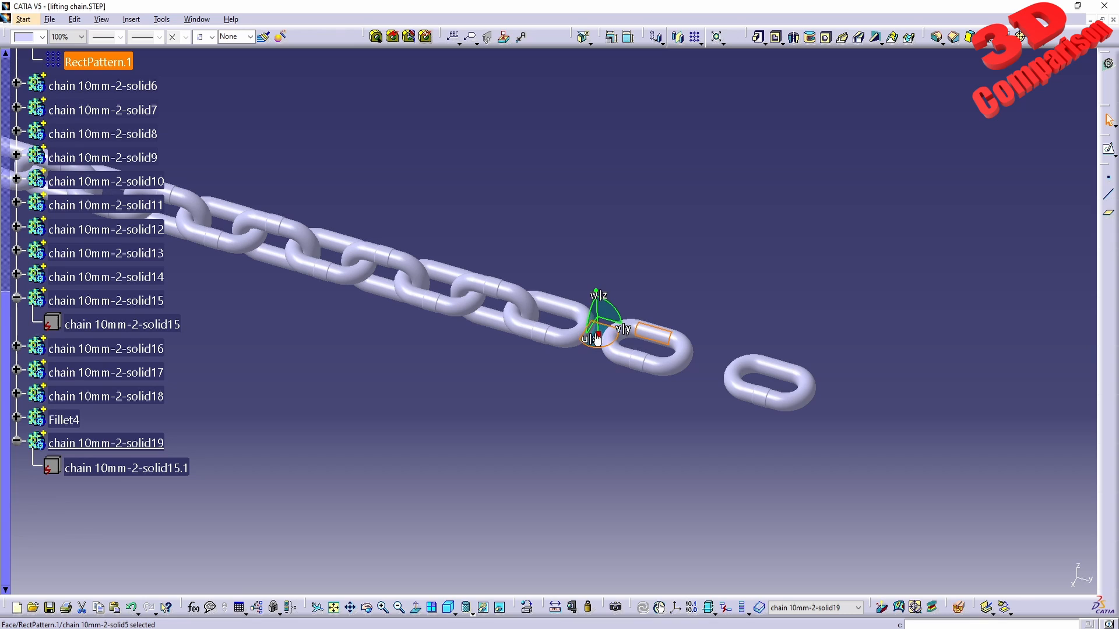
left_click_drag(598, 334, 898, 235)
left_click(898, 235)
middle_click_drag(559, 220, 665, 415)
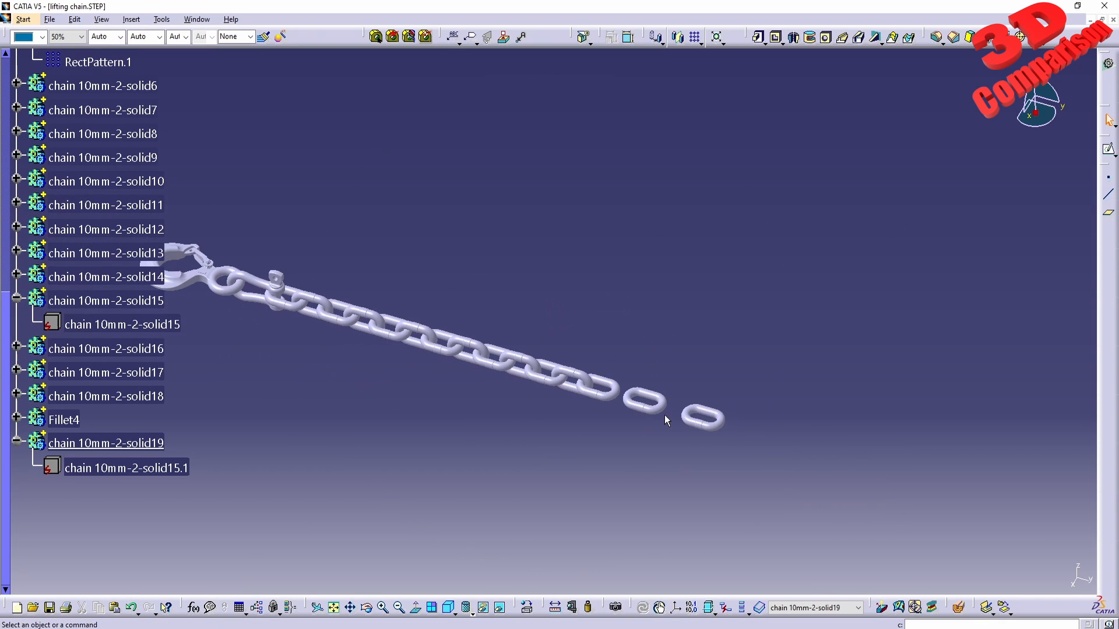
scroll(99, 60, "up", 4)
scroll(170, 239, "up", 10)
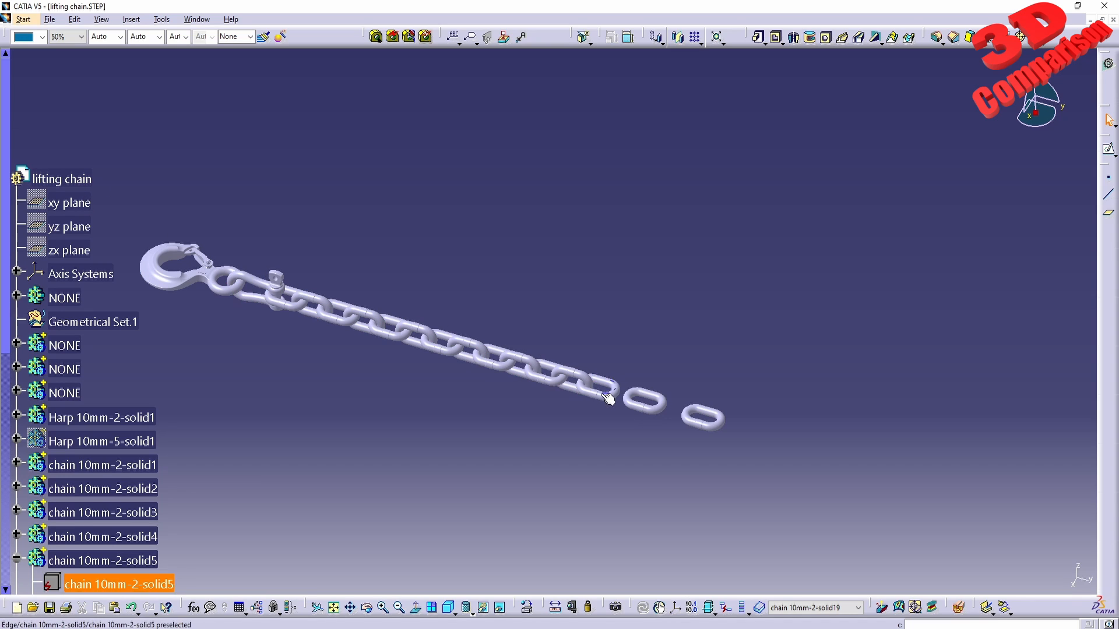
middle_click_drag(469, 379, 514, 349)
scroll(469, 379, "up", 1)
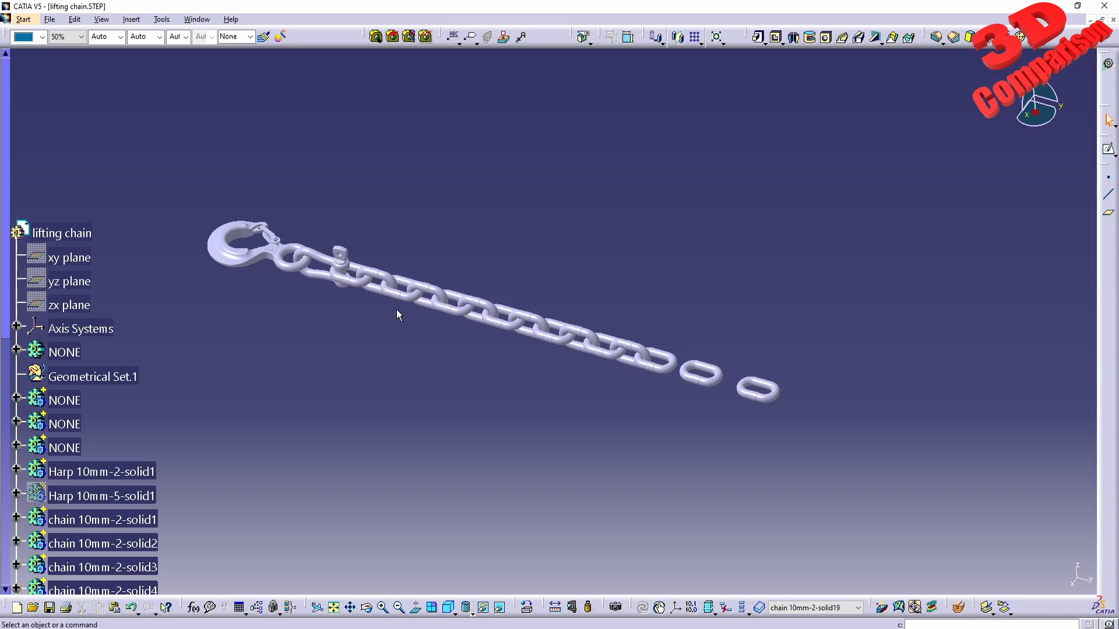
middle_click_drag(401, 308, 453, 306)
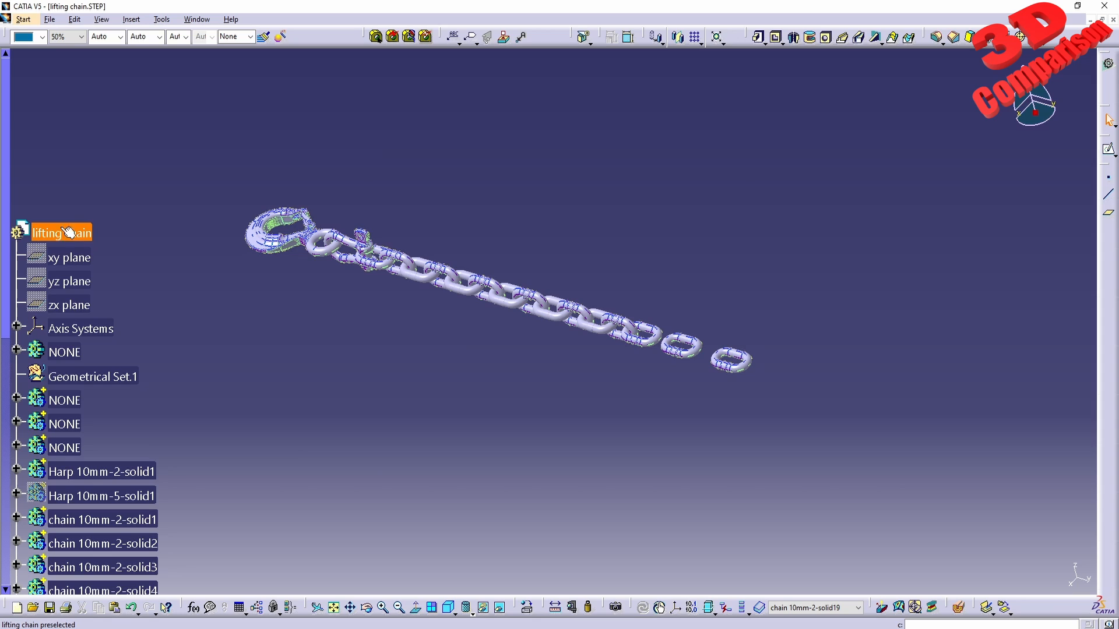
Create a new Product document.
left_click(52, 19)
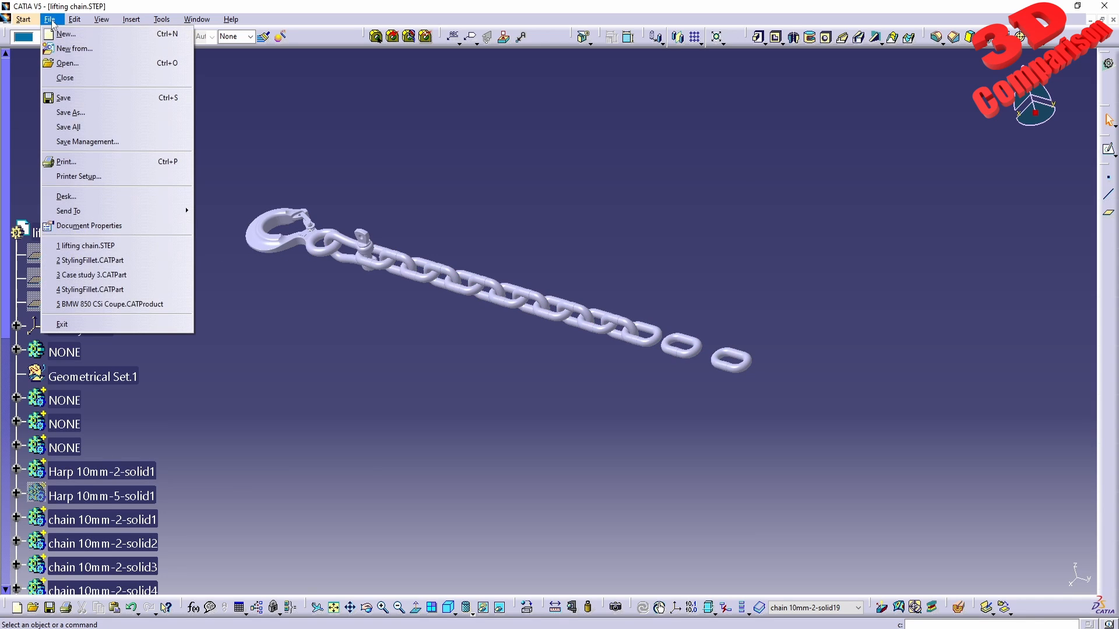
left_click(59, 34)
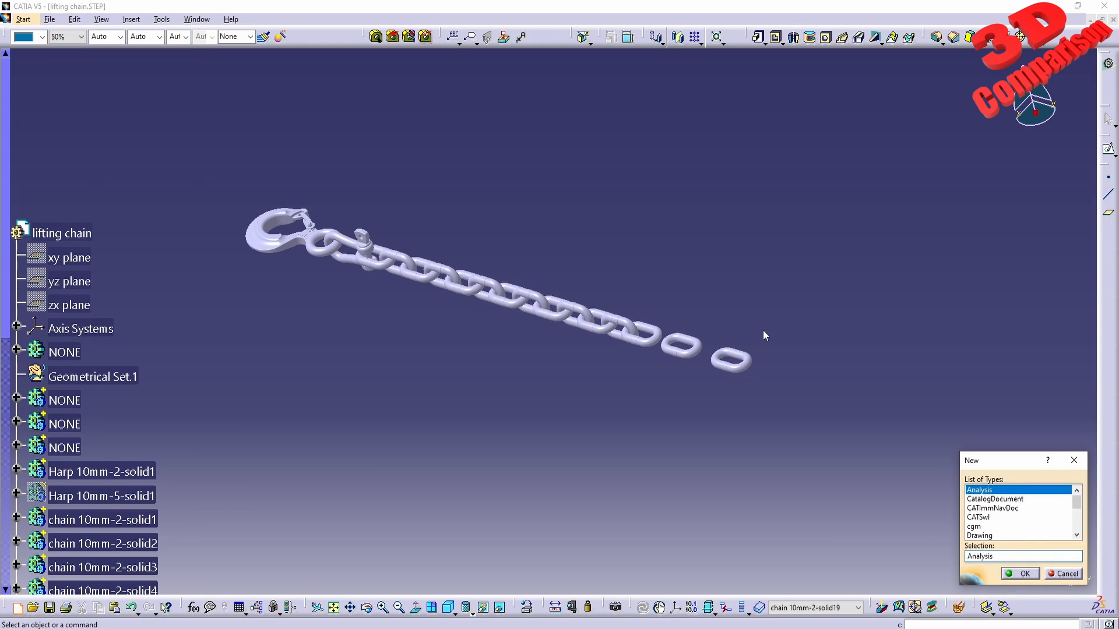
type("Part")
double_click(985, 518)
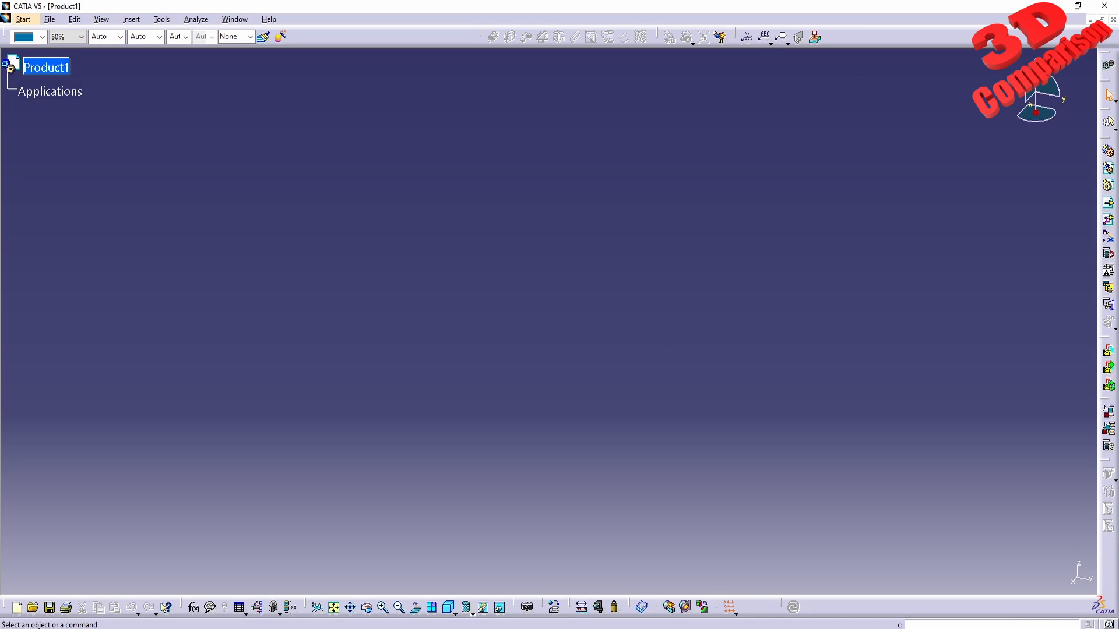
Restore the document windows to floating size and arrange Product1 and the lifting chain so both specification trees are accessible.
left_click(1102, 19)
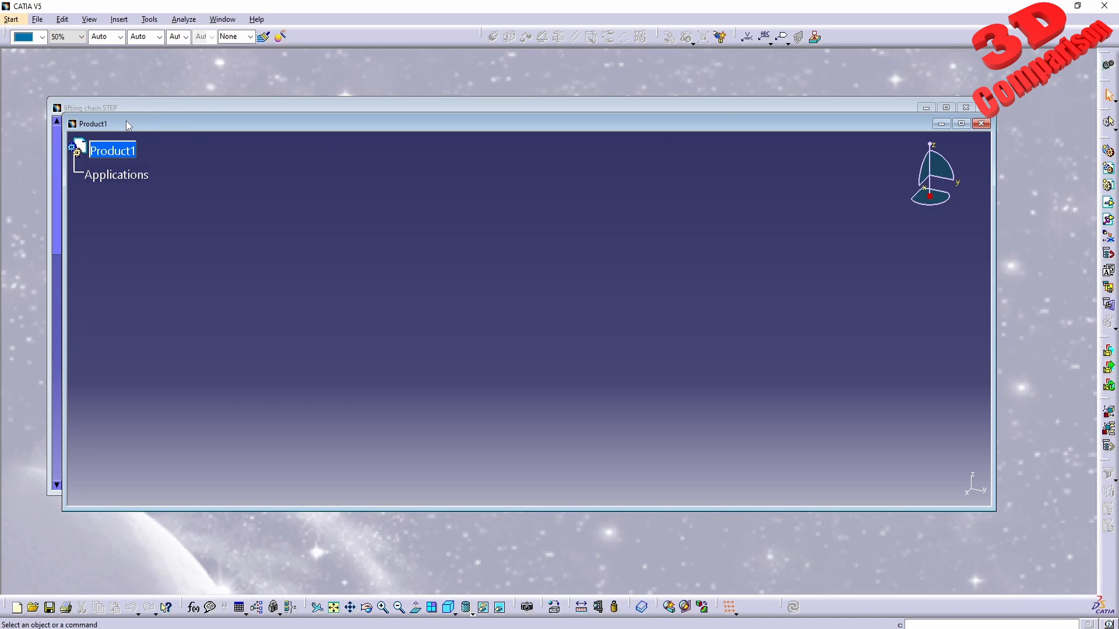
left_click_drag(128, 125, 332, 232)
left_click(199, 247)
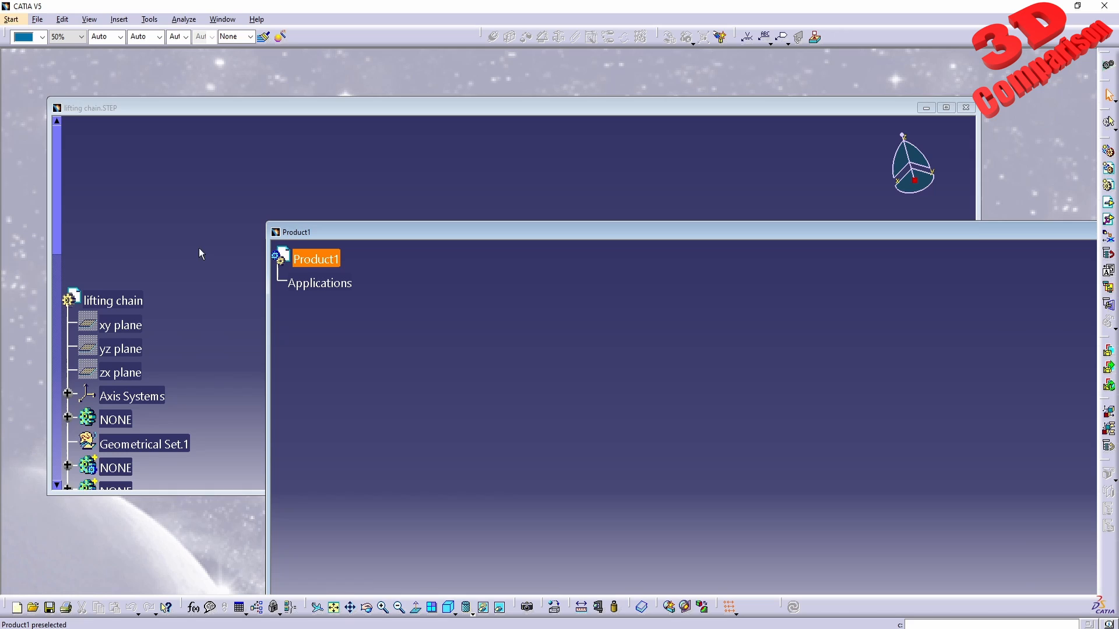
left_click(138, 287)
left_click_drag(227, 108, 587, 207)
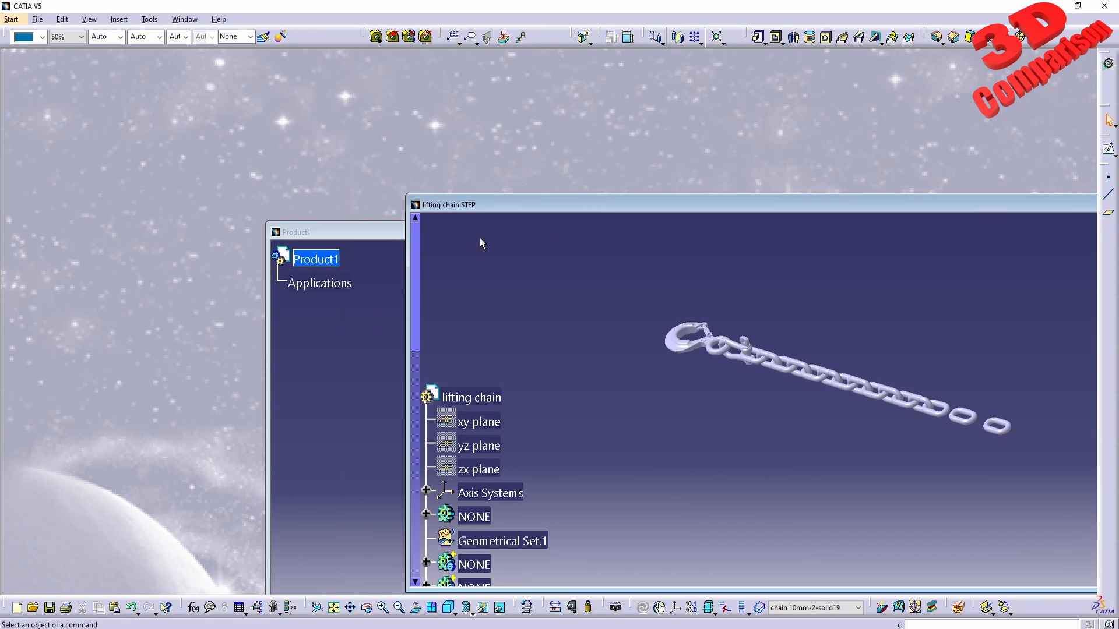
left_click_drag(462, 197, 506, 241)
Insert the lifting chain part into Product1 from its own window, maximize the product window and fit the chain in view.
left_click_drag(516, 433, 324, 259)
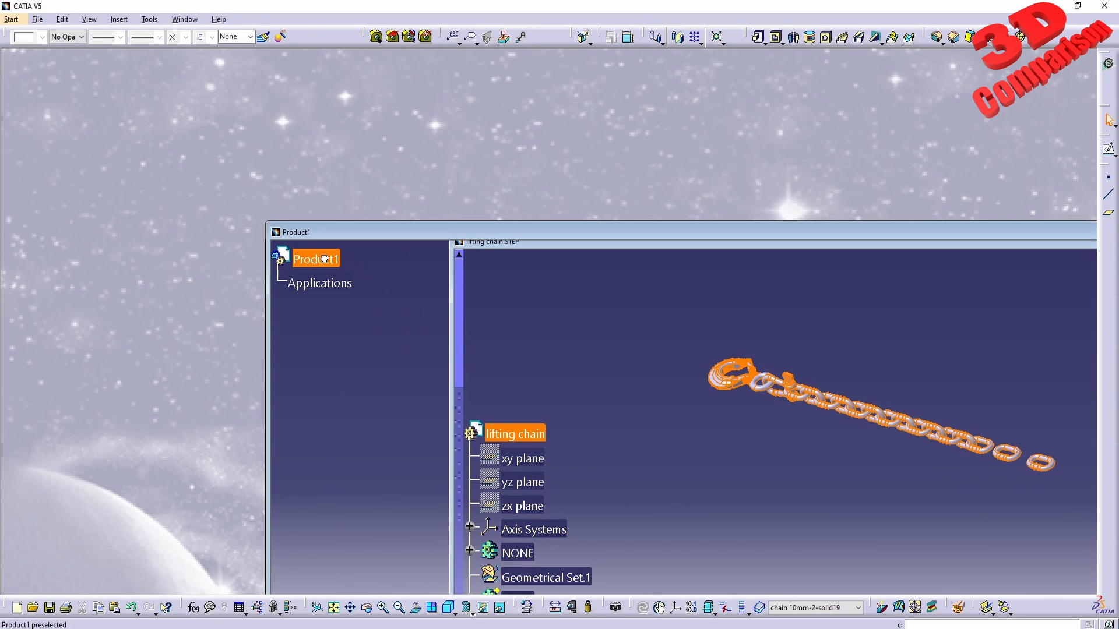
double_click(351, 229)
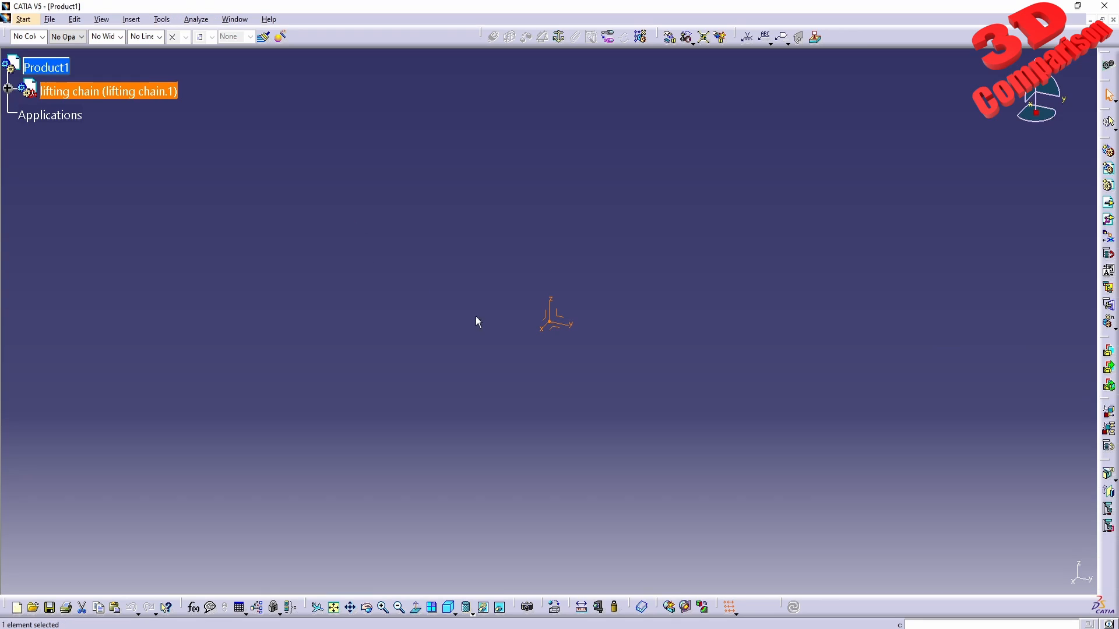
left_click(333, 607)
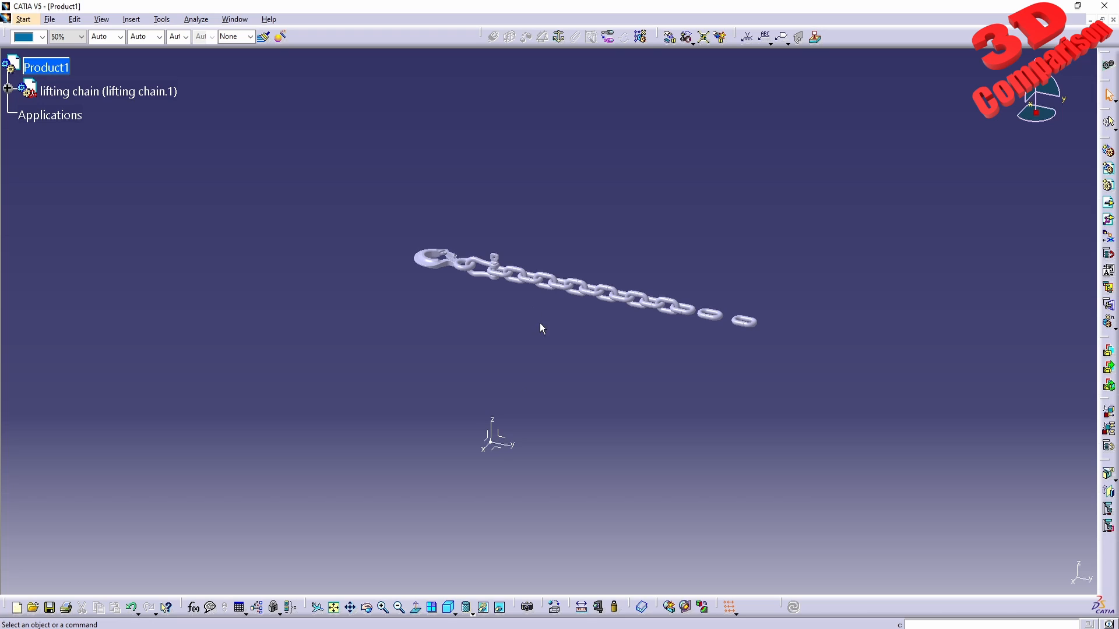
Define a Multi Instantiation of the lifting chain component with 6 new instances at 105 mm spacing.
left_click(140, 93)
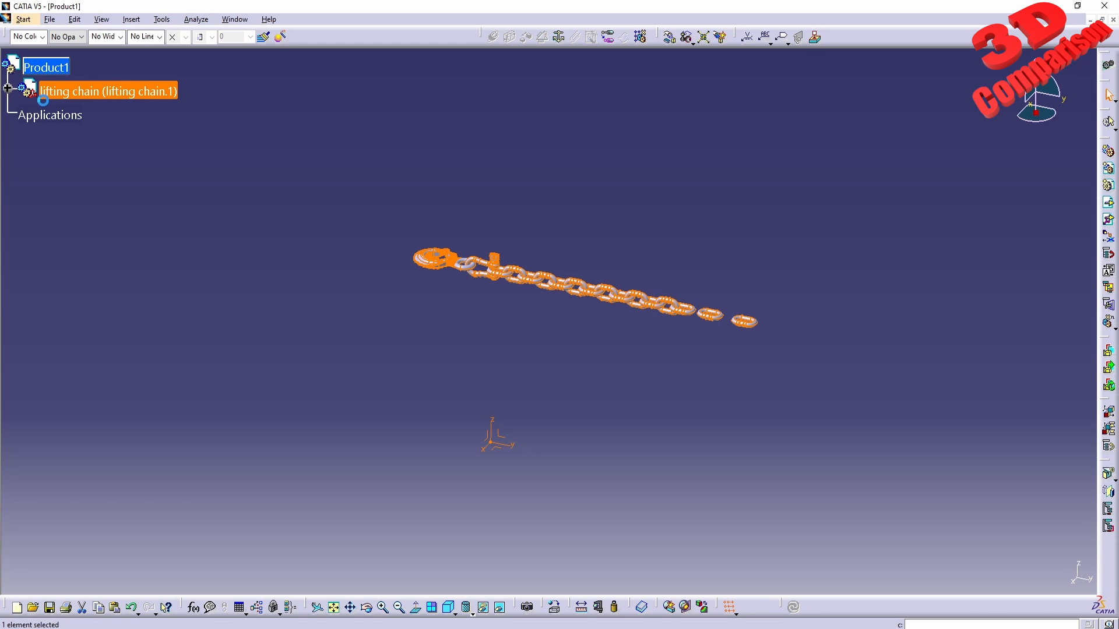
left_click(8, 89)
left_click(26, 115)
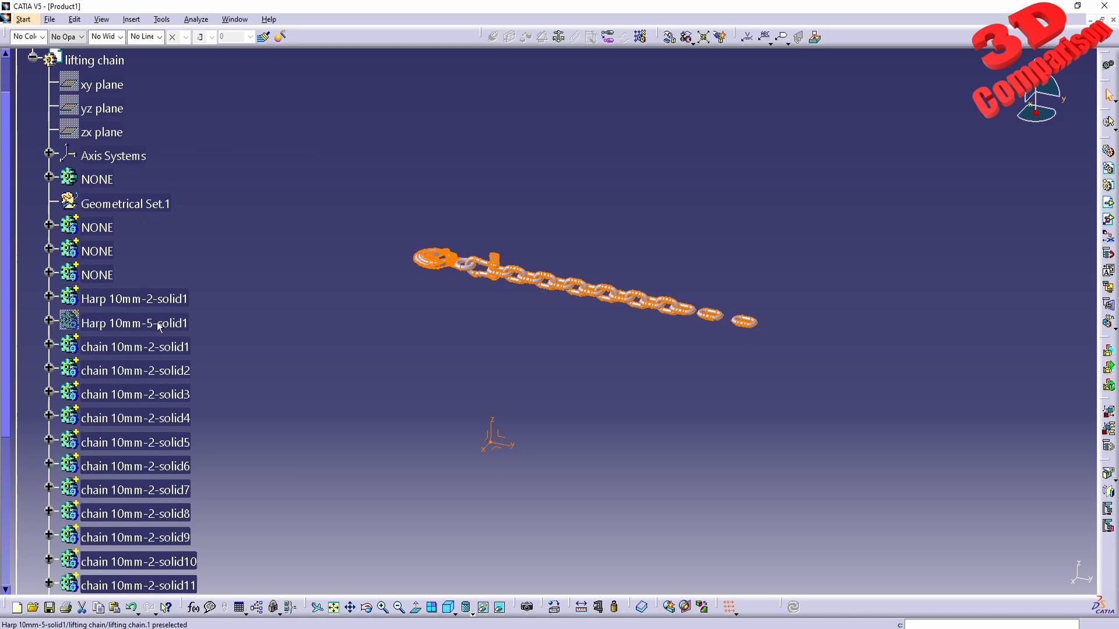
scroll(159, 327, "up", 3)
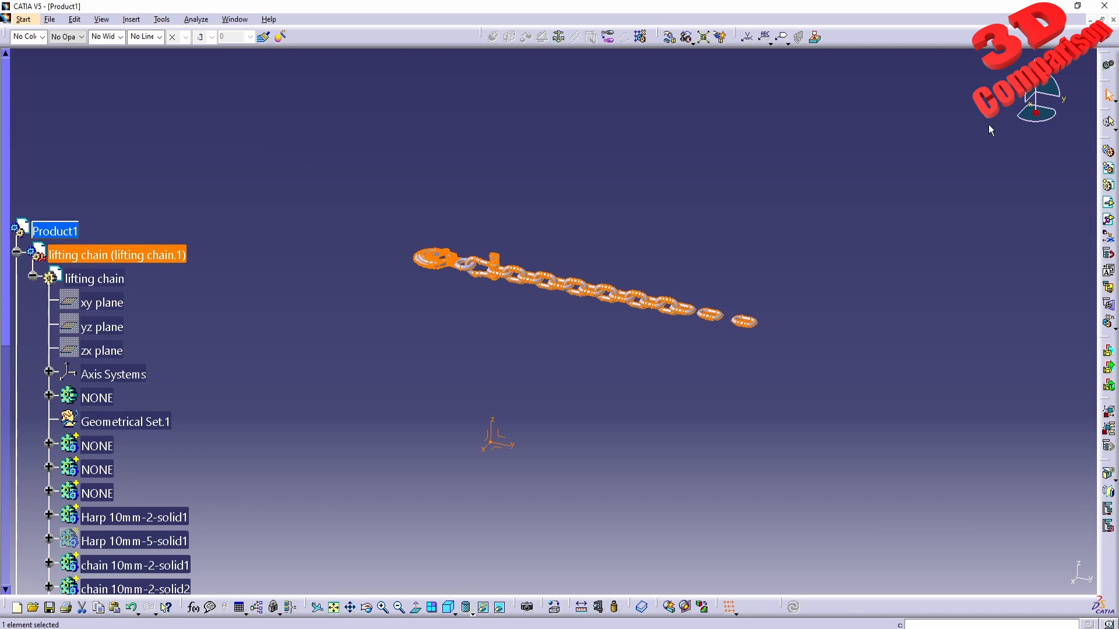
key("ctrl+e")
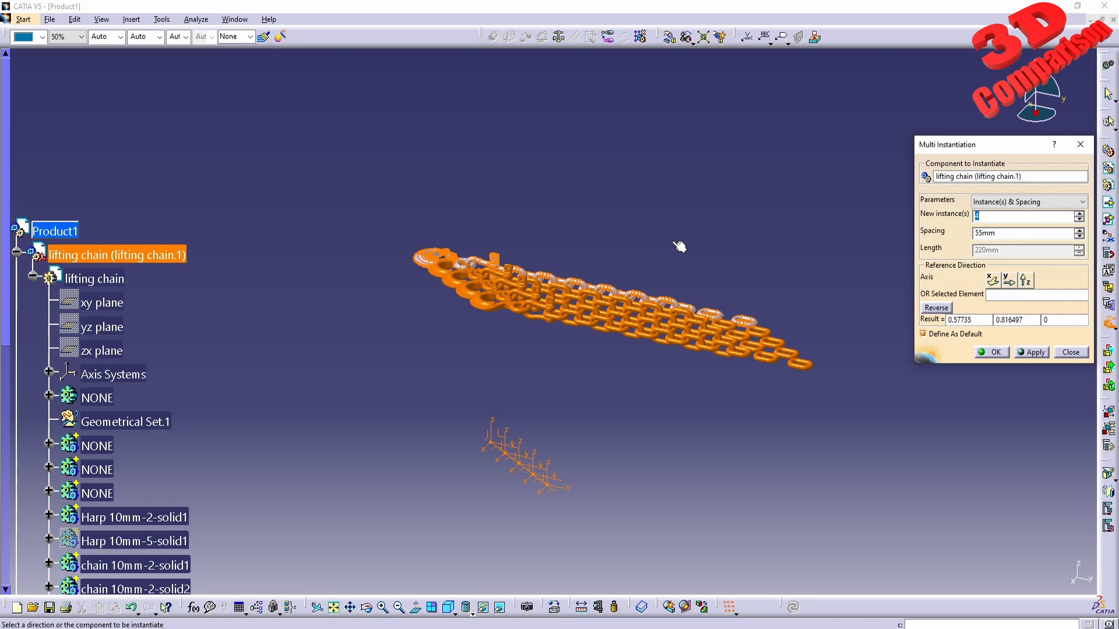
middle_click_drag(688, 284, 606, 286)
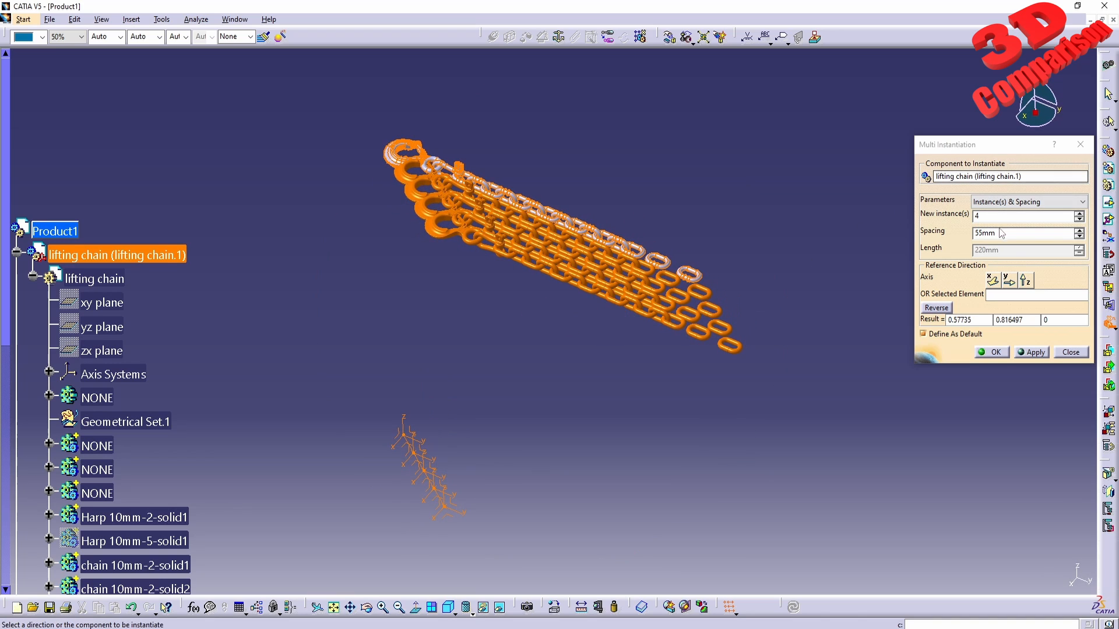
left_click(1079, 214)
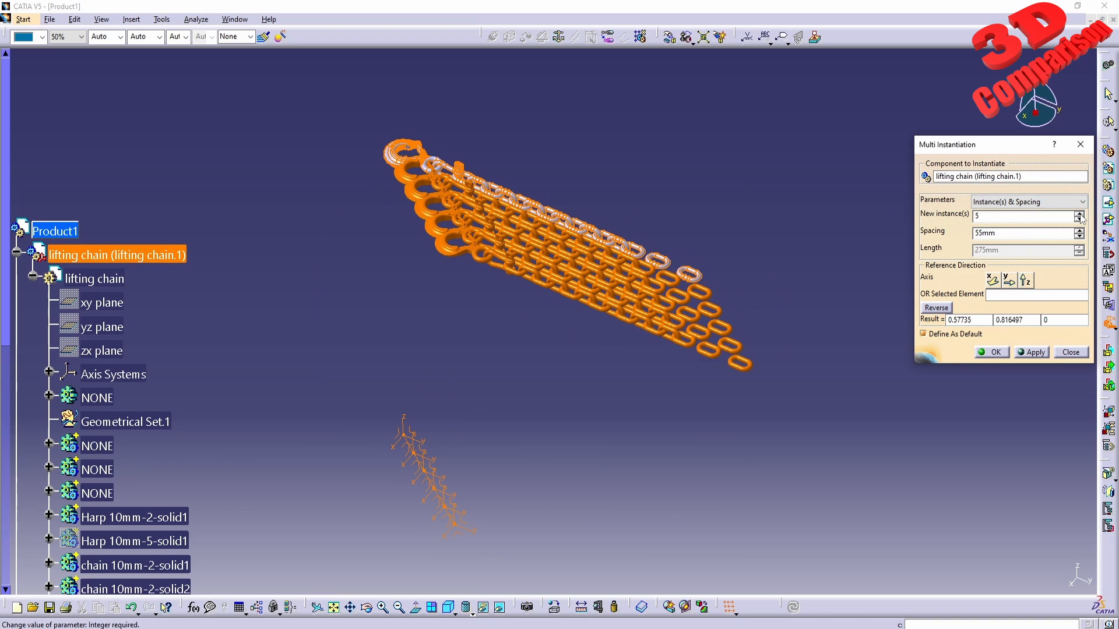
left_click(1079, 214)
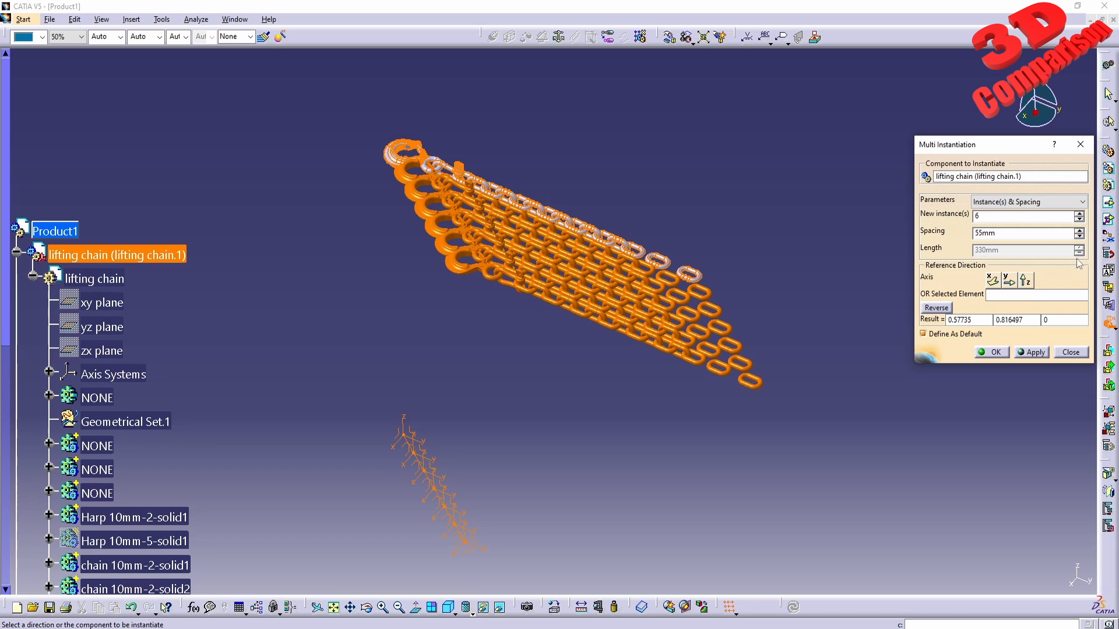
left_click(1079, 231)
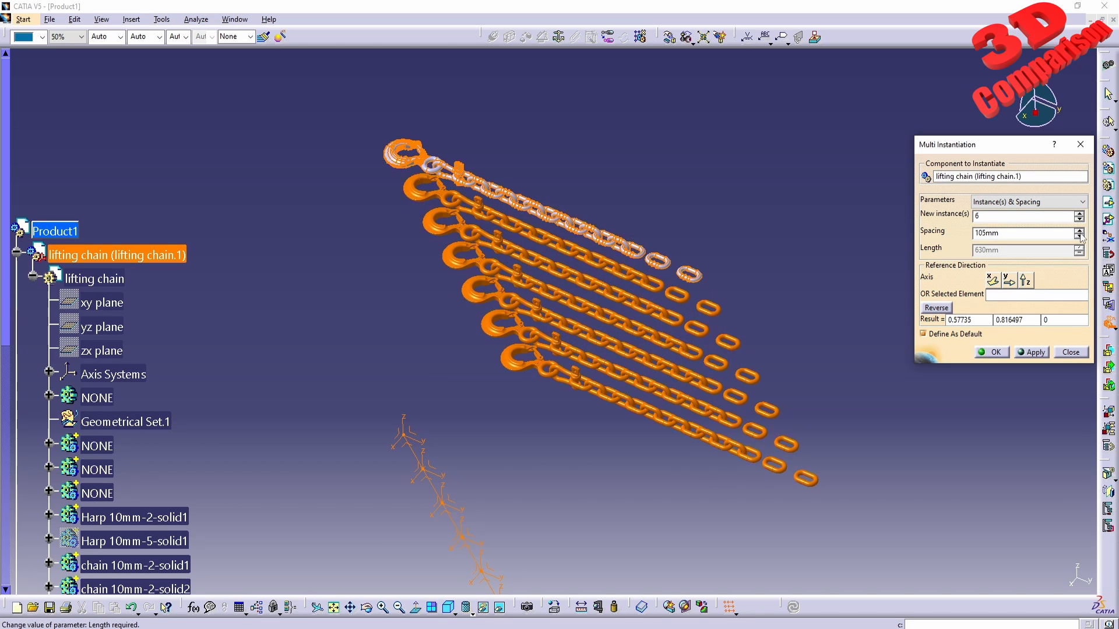
mouse_move(577, 350)
middle_mouse_down()
mouse_move(558, 323)
mouse_move(562, 307)
mouse_move(569, 335)
middle_mouse_up()
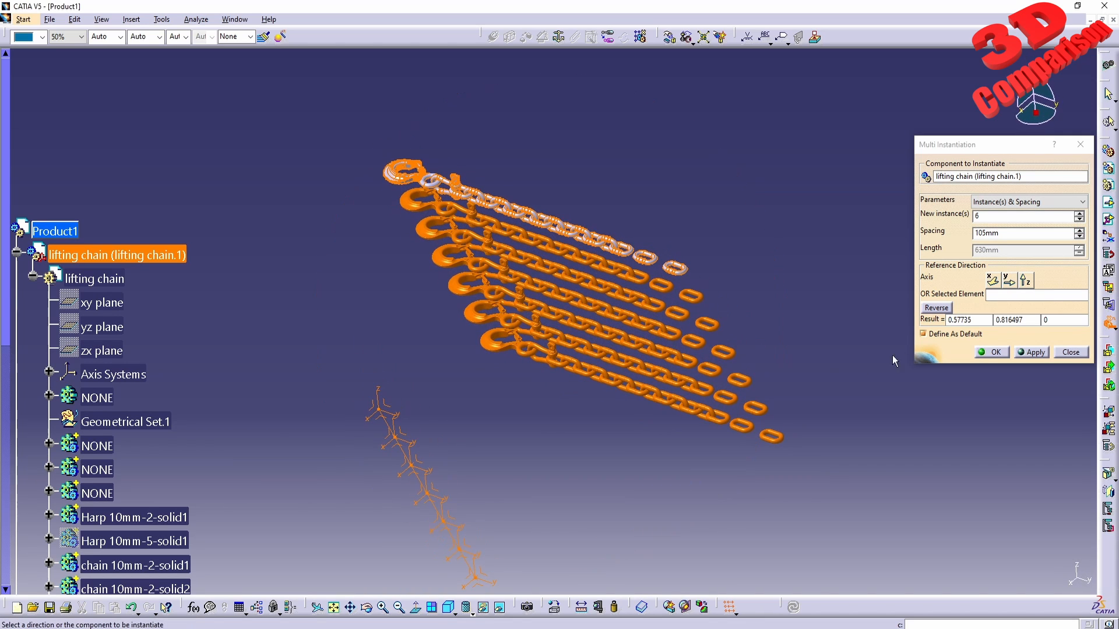
Set the X axis as the instantiation direction and create the chain instances.
left_click(1008, 280)
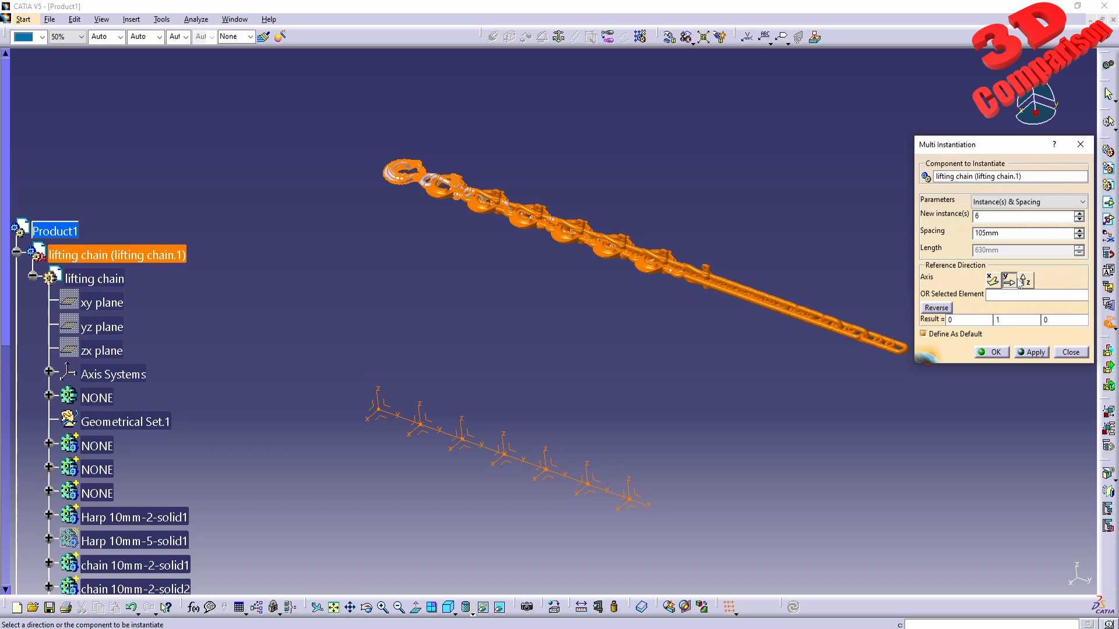
left_click(992, 280)
middle_click_drag(470, 374, 530, 350)
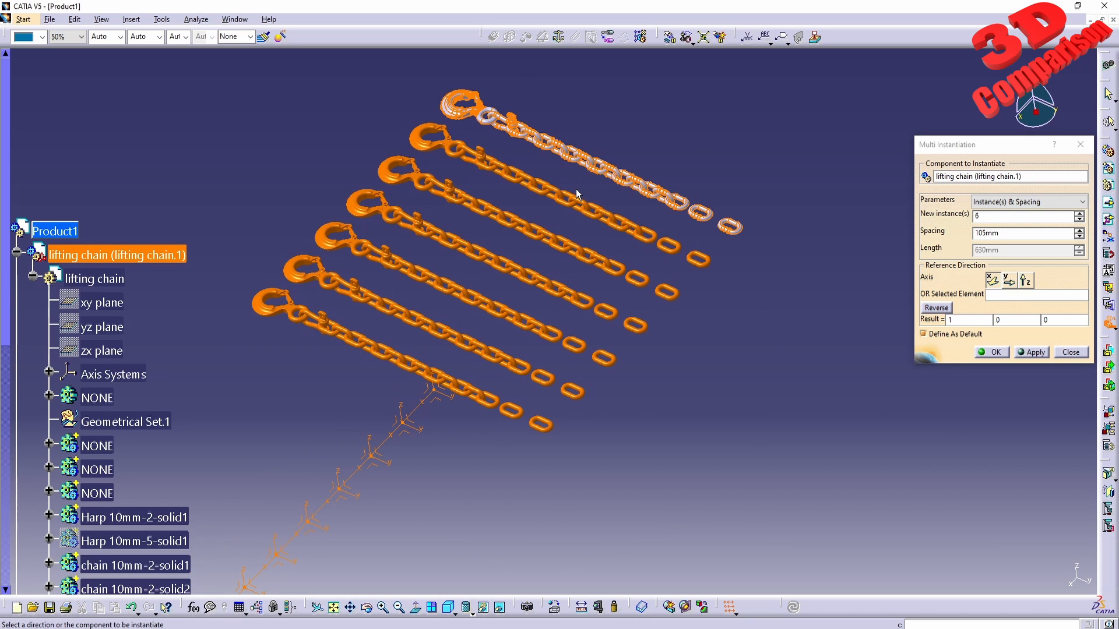
left_click_drag(983, 144, 858, 283)
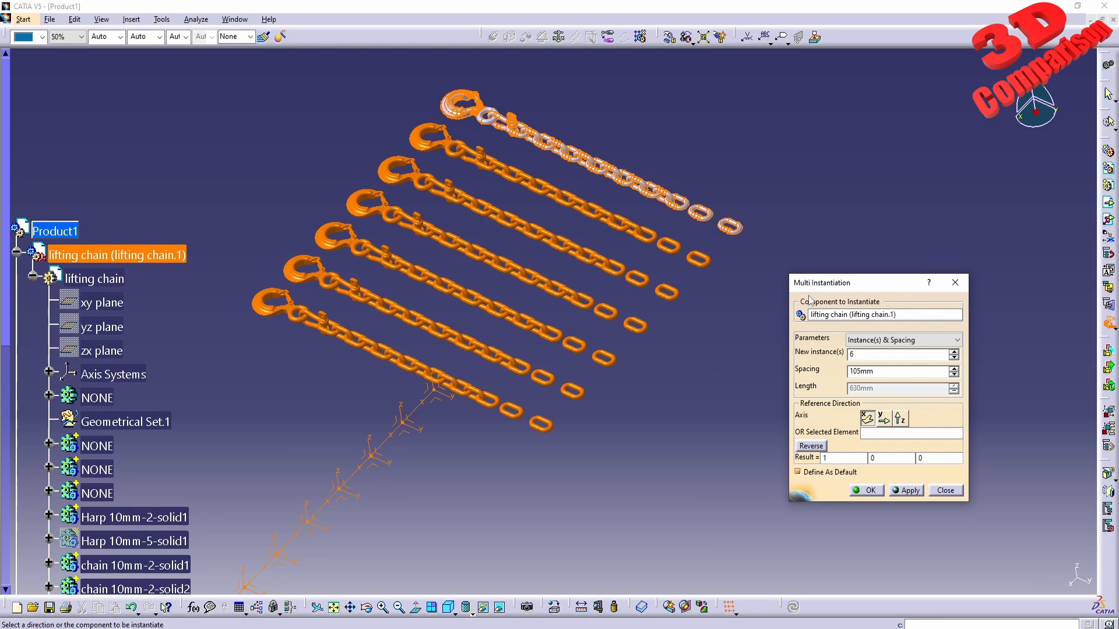
left_click_drag(809, 301, 749, 318)
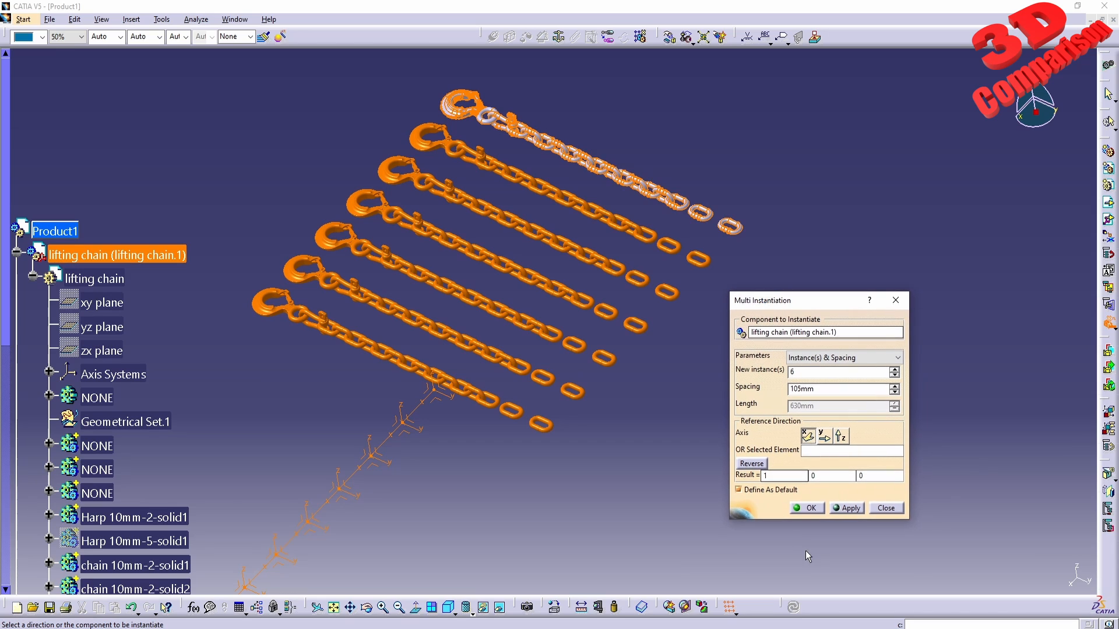
left_click(812, 508)
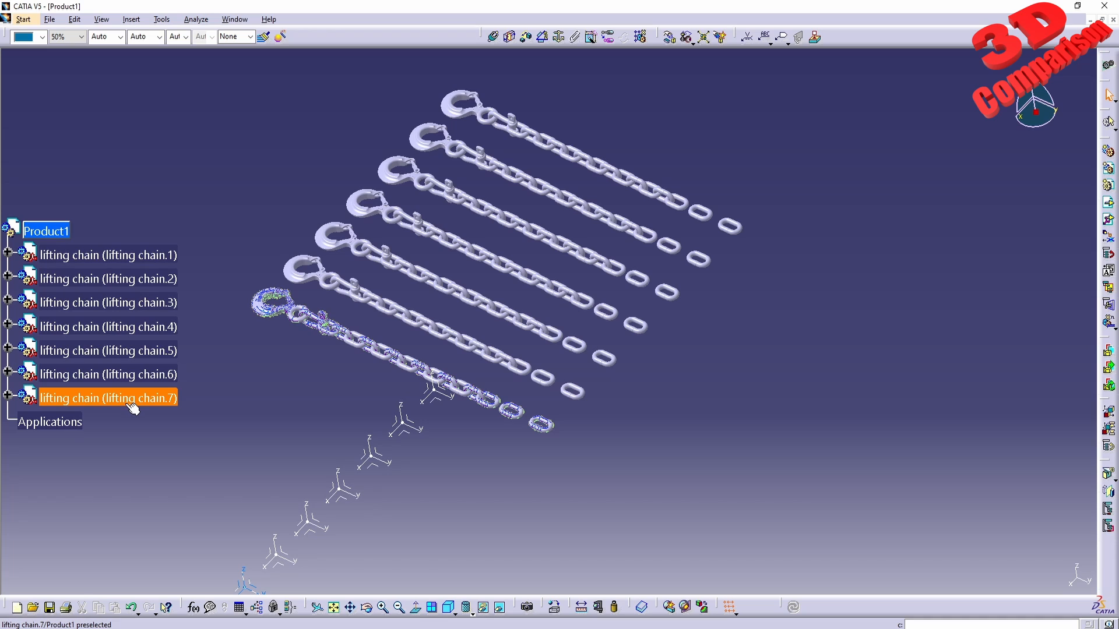
Expand the last chain instance, lifting chain.7, and activate its part for editing.
left_click(8, 395)
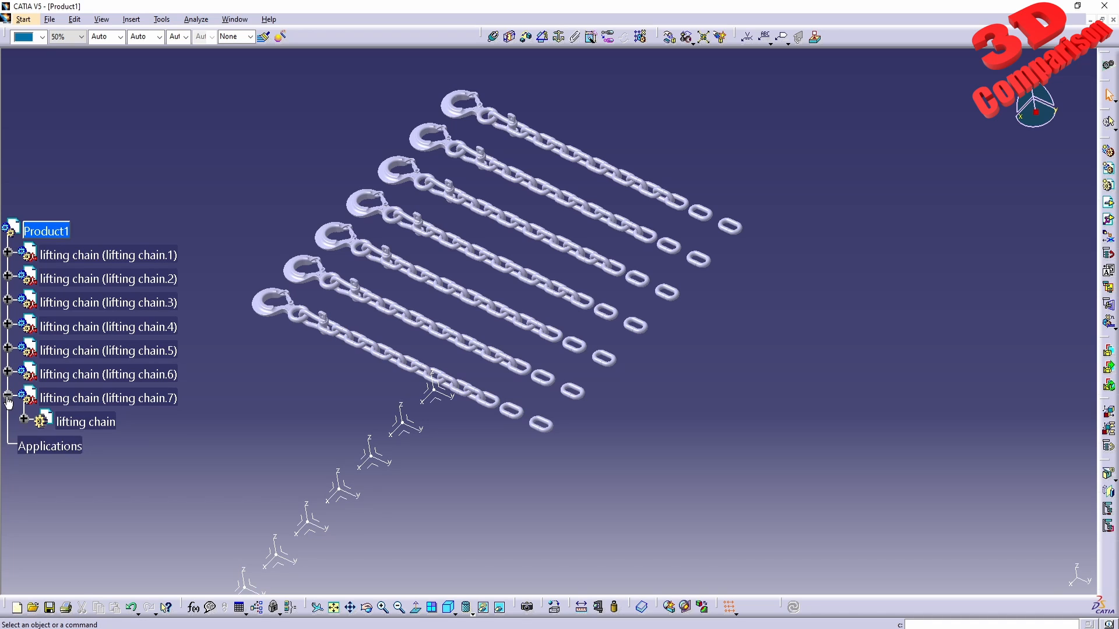
left_click(87, 422)
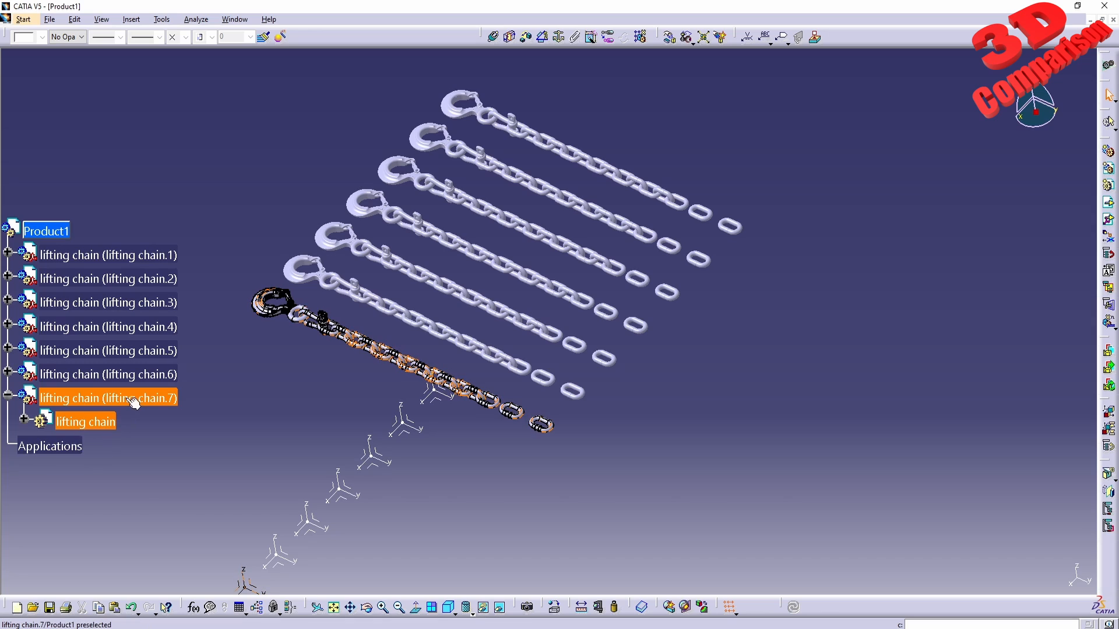
double_click(88, 421)
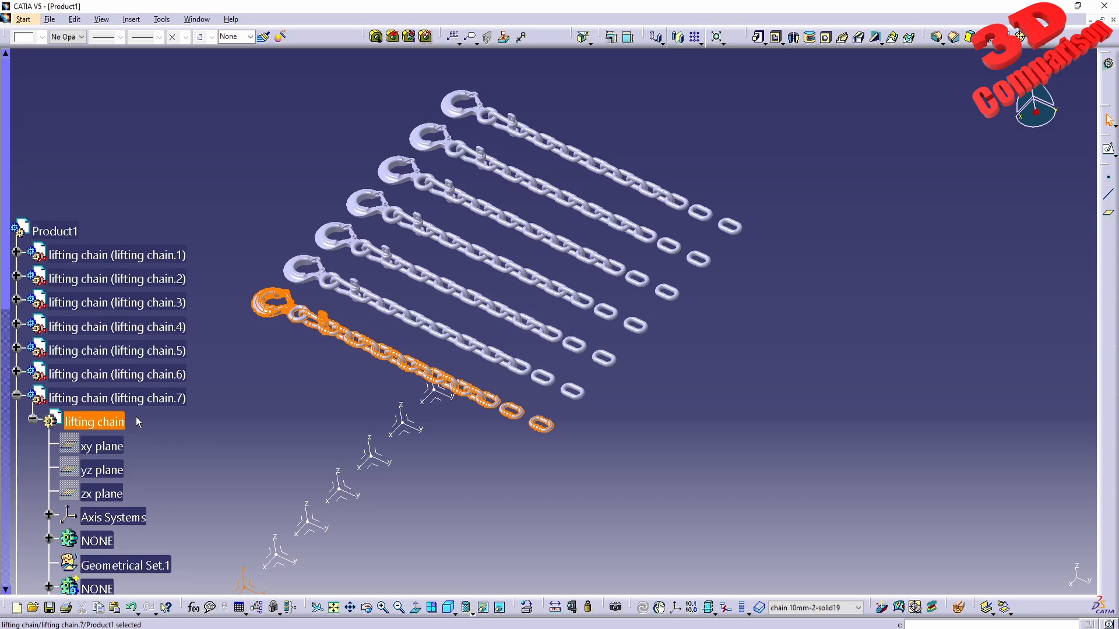
scroll(120, 431, "down", 2)
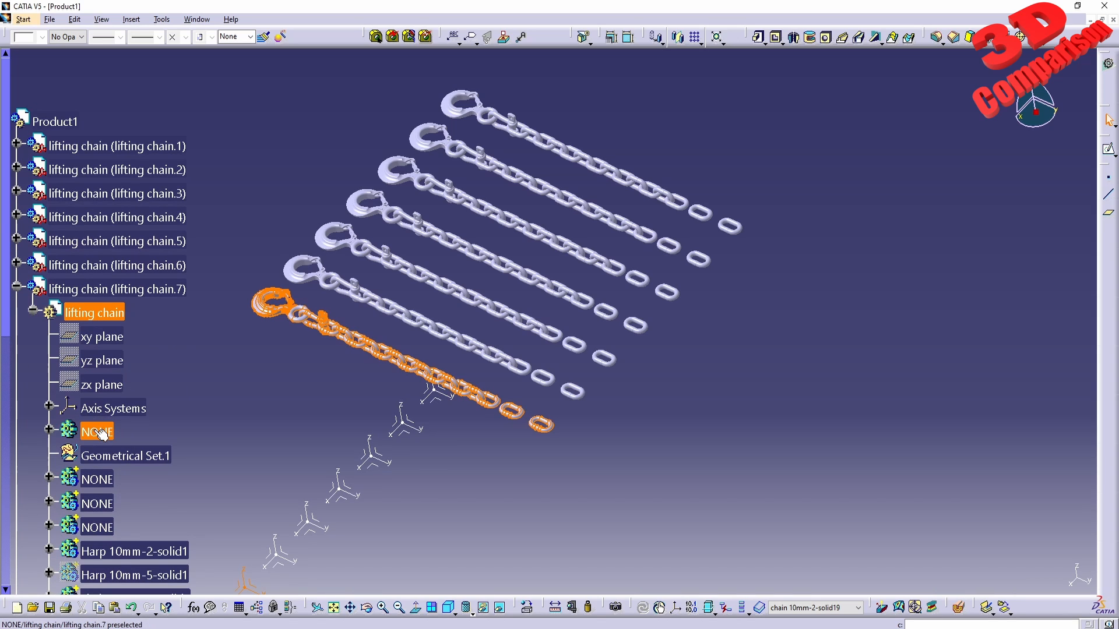
scroll(314, 317, "down", 1)
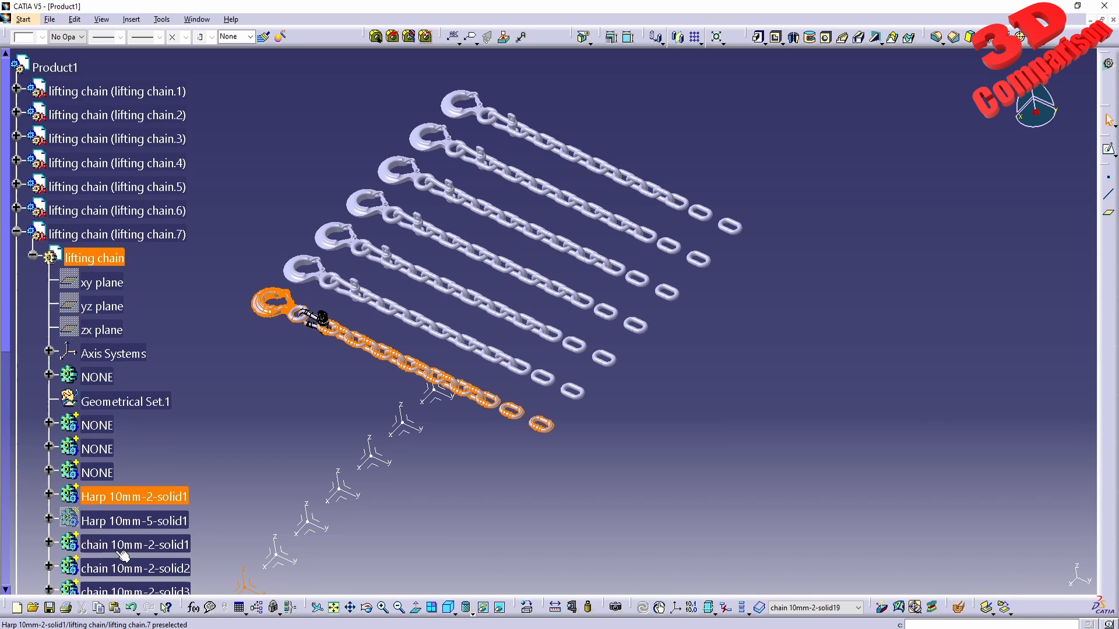
Show the hidden body Harp 10mm-5-solid1 to check its effect on the other instances, and hide it again.
right_click(128, 523)
left_click(184, 310)
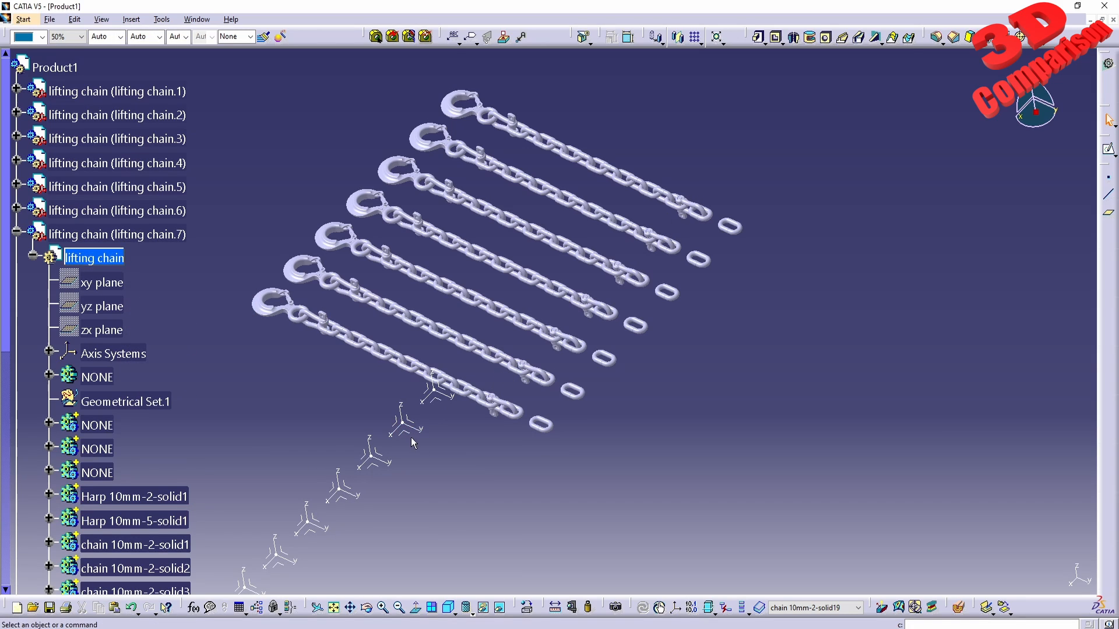
right_click(167, 521)
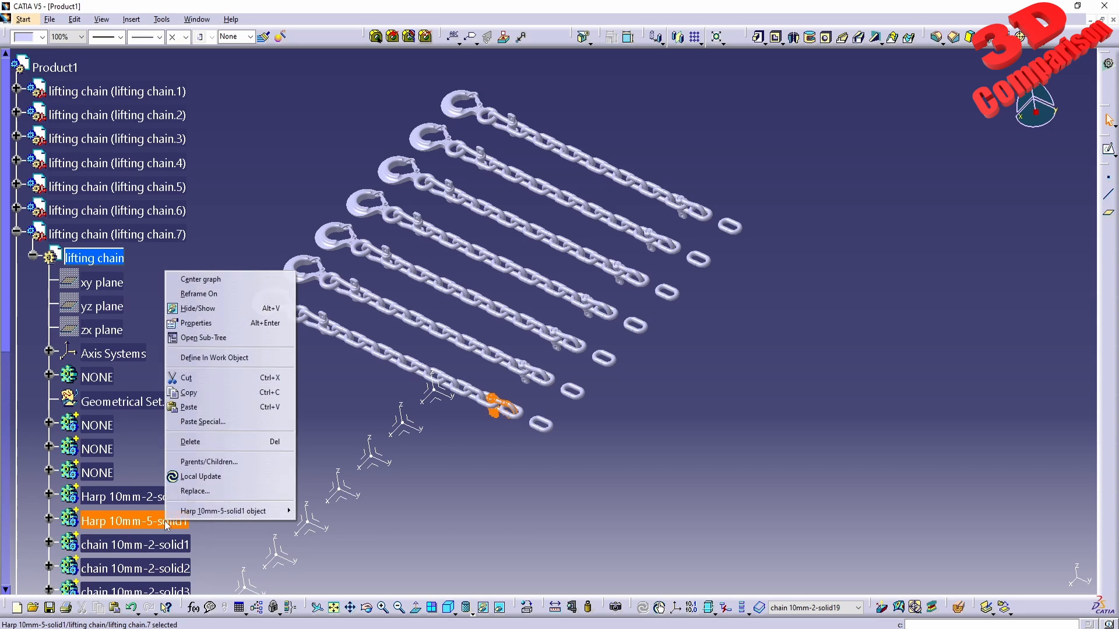
left_click(210, 309)
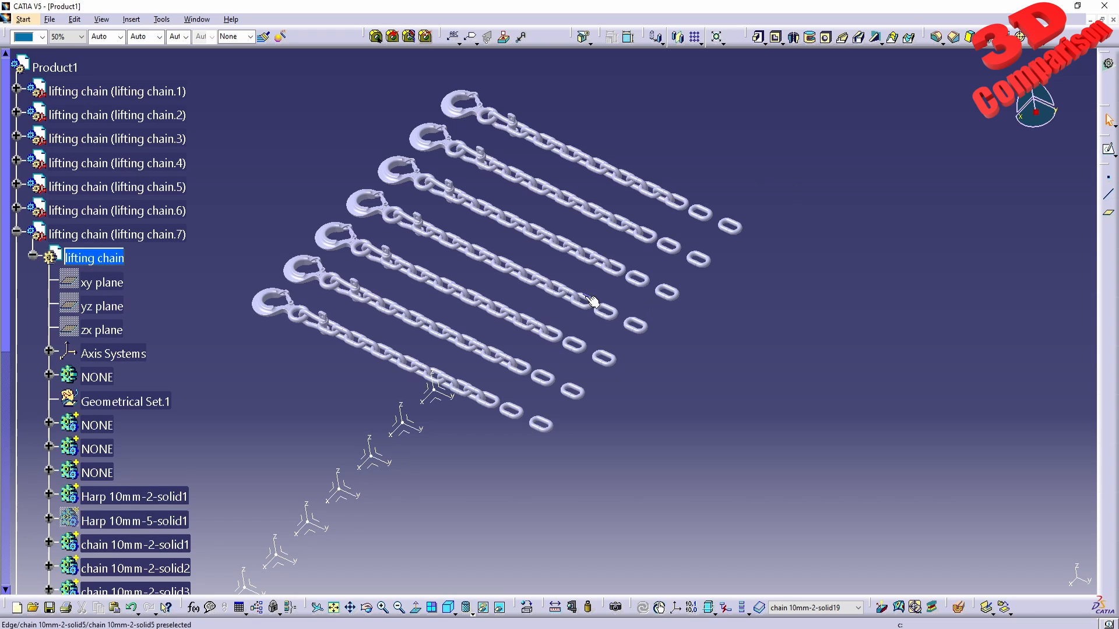
Examine the detached links of lifting chain.7 and the tree bodies they belong to.
middle_click_drag(541, 348, 560, 375)
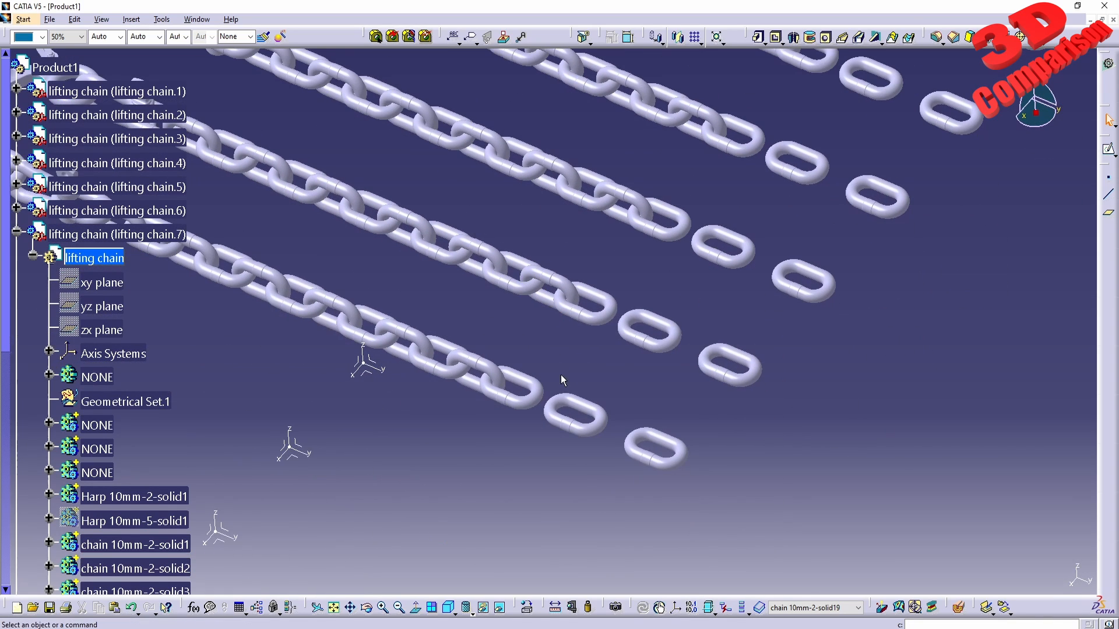
left_click(593, 412)
middle_click_drag(610, 502, 551, 371, "ctrl")
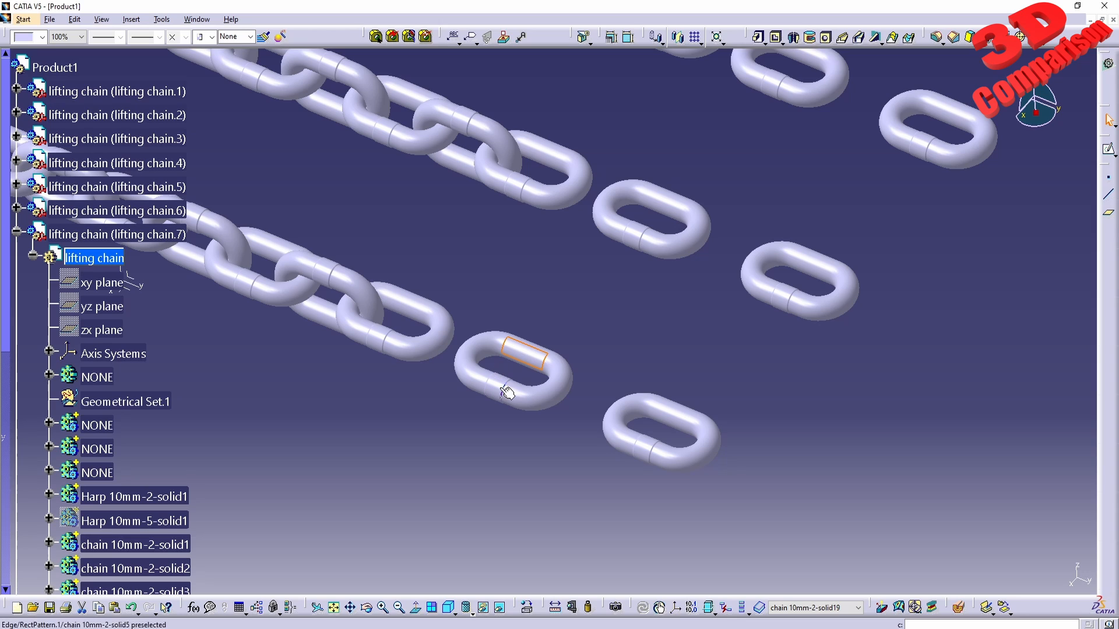
scroll(302, 467, "down", 3)
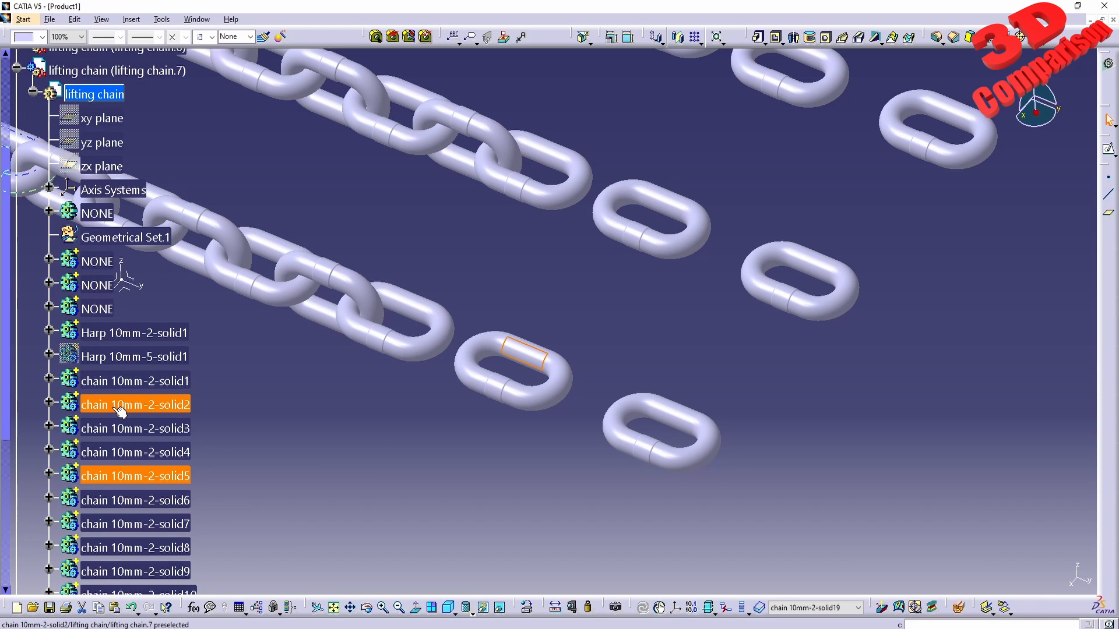
left_click(120, 408)
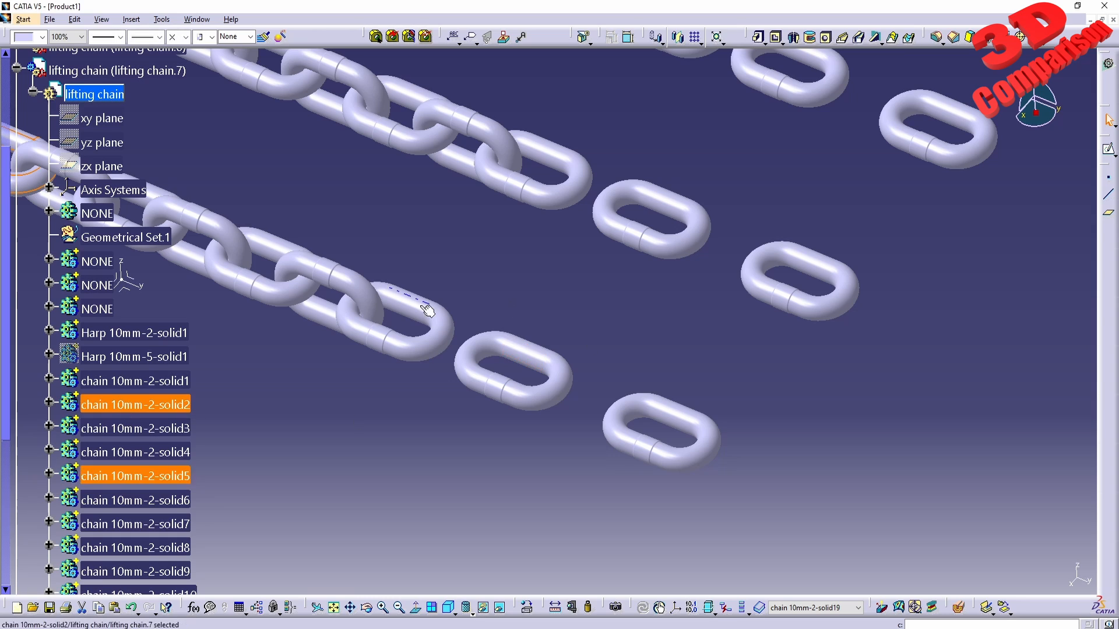
scroll(332, 367, "up", 5)
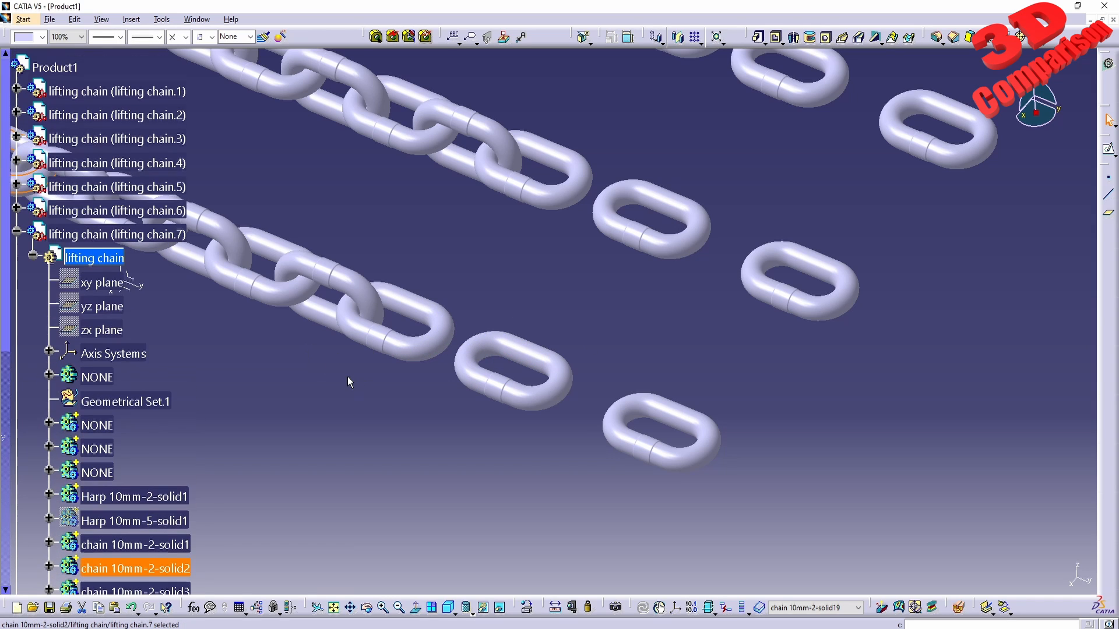
Make Product1 the active level again, locate the Define Multi Instantiation command and view all chain instances together.
double_click(65, 228)
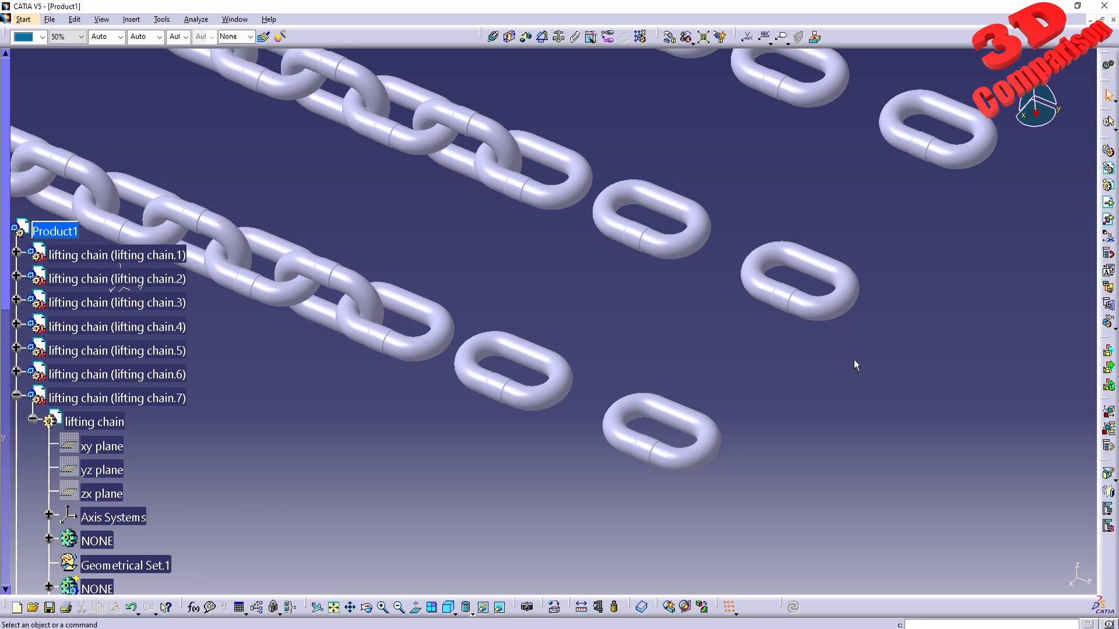
left_click(1113, 327)
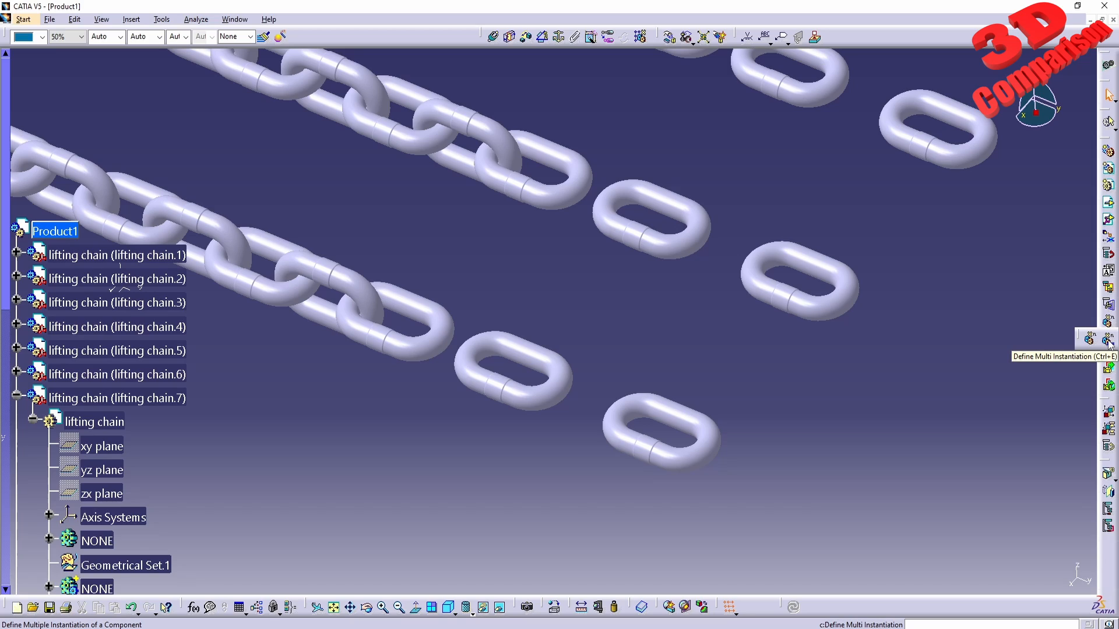
middle_click_drag(655, 307, 589, 385)
middle_click_drag(552, 346, 557, 363)
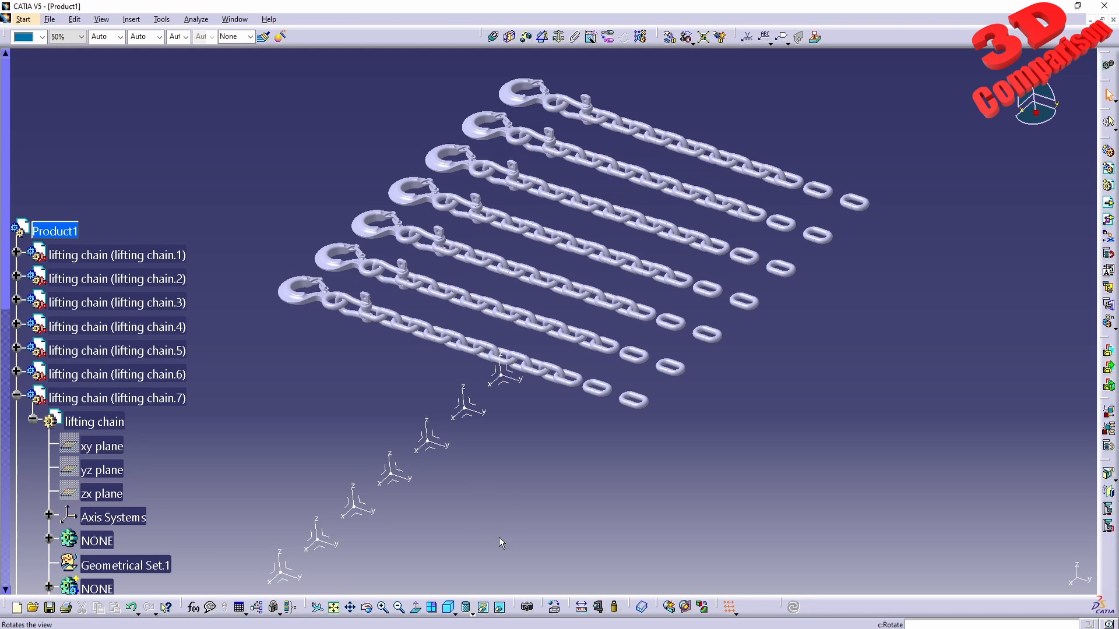
scroll(470, 527, "down", 3)
scroll(469, 526, "down", 3)
left_click_drag(581, 579, 32, 307)
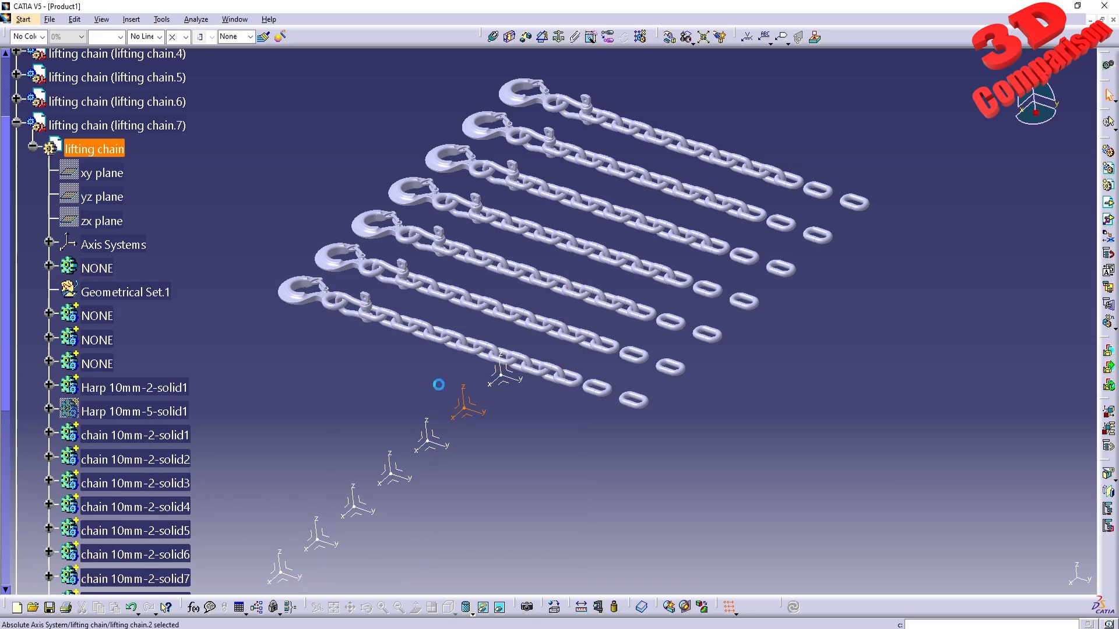
left_click_drag(661, 581, 1064, 318)
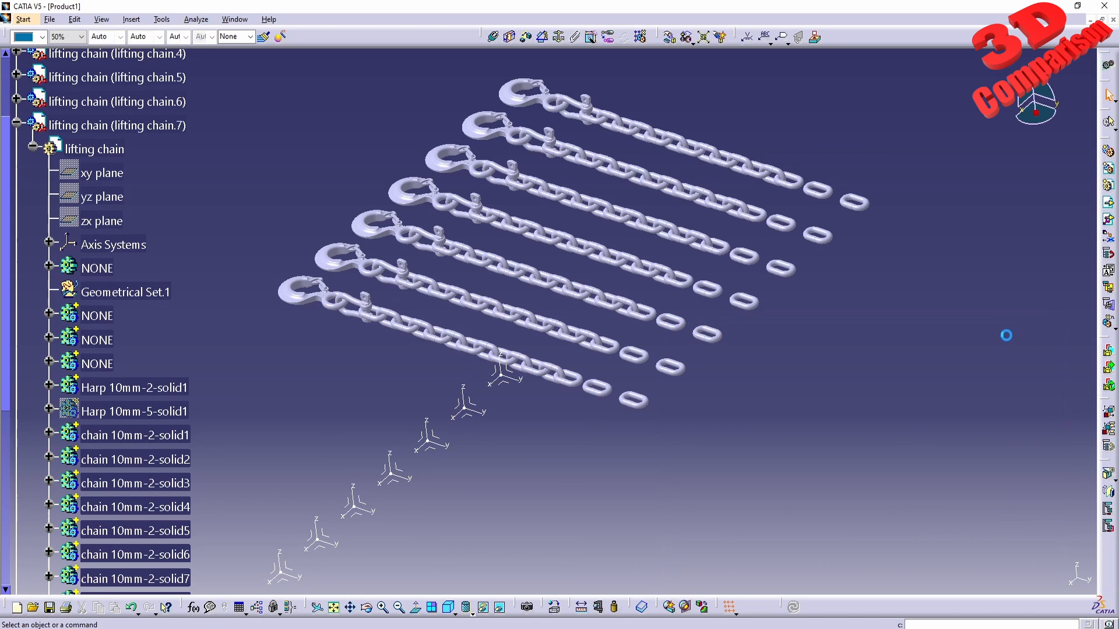